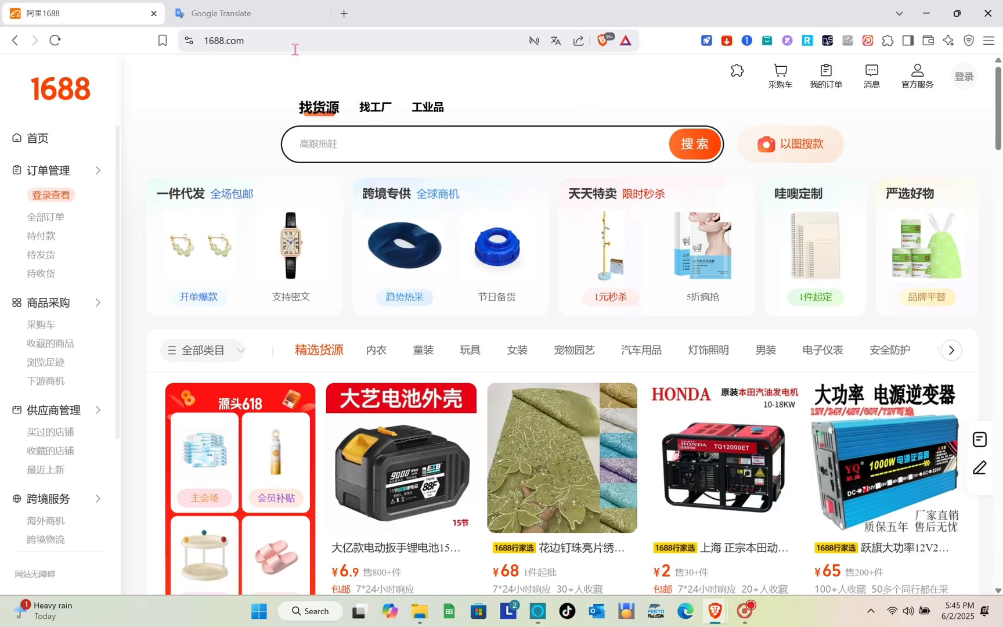
Search Brave for 1688 and open the official 1688.com result.
left_click(295, 49)
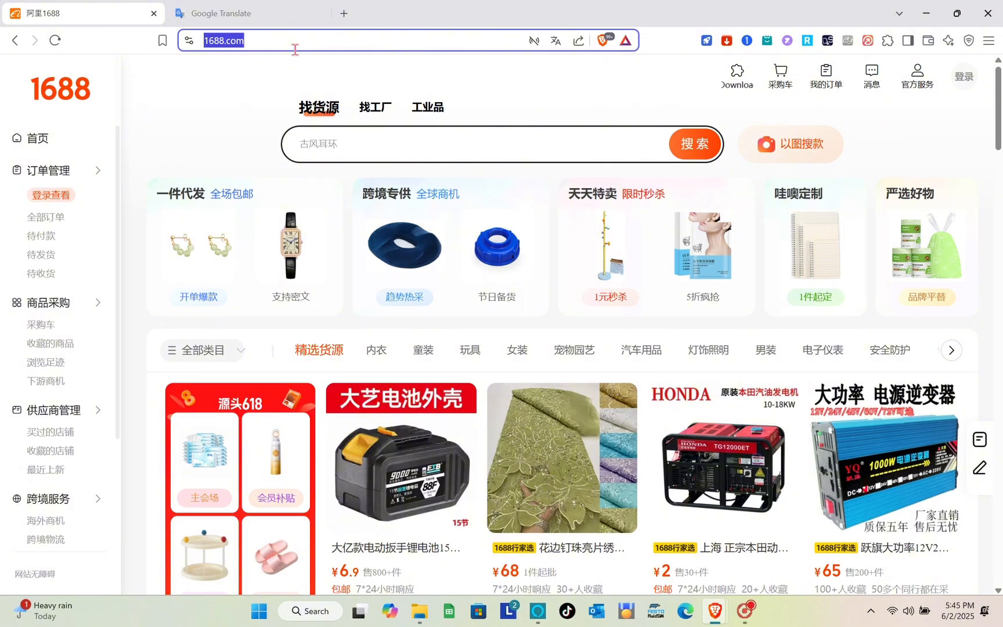
type("16")
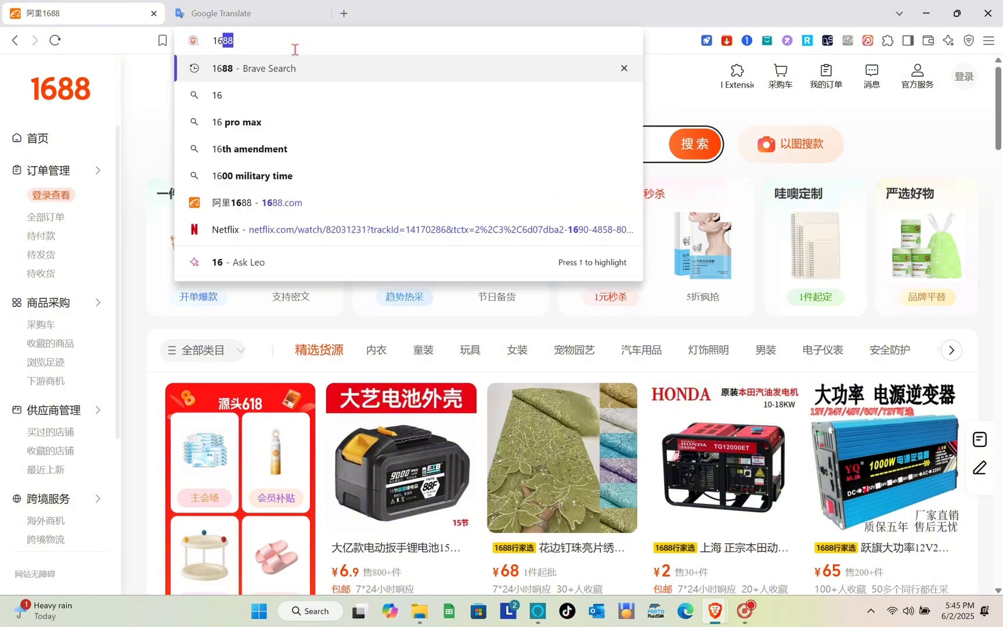
key("Return")
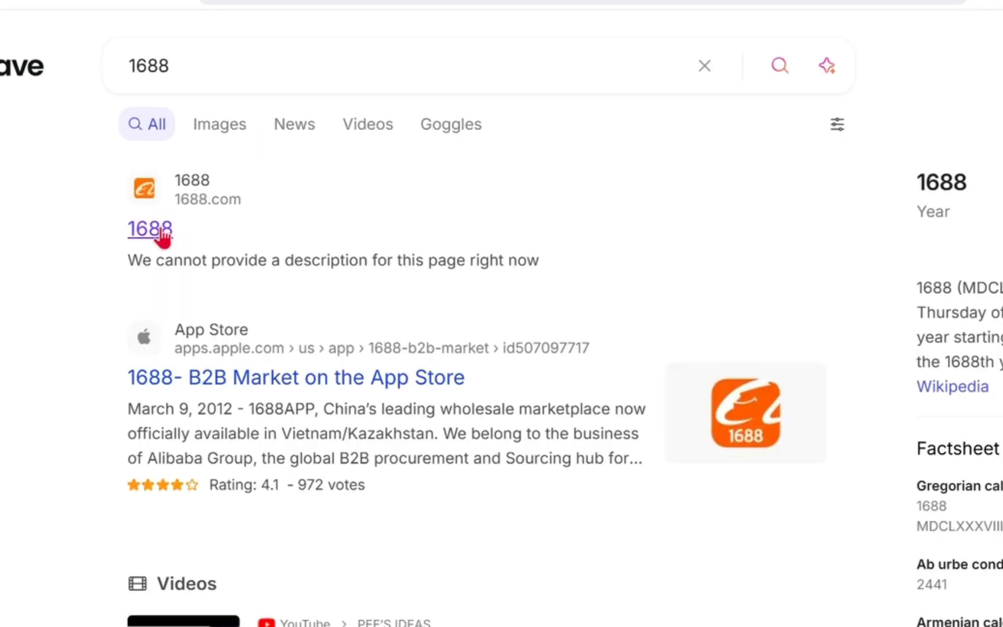
left_click(162, 232)
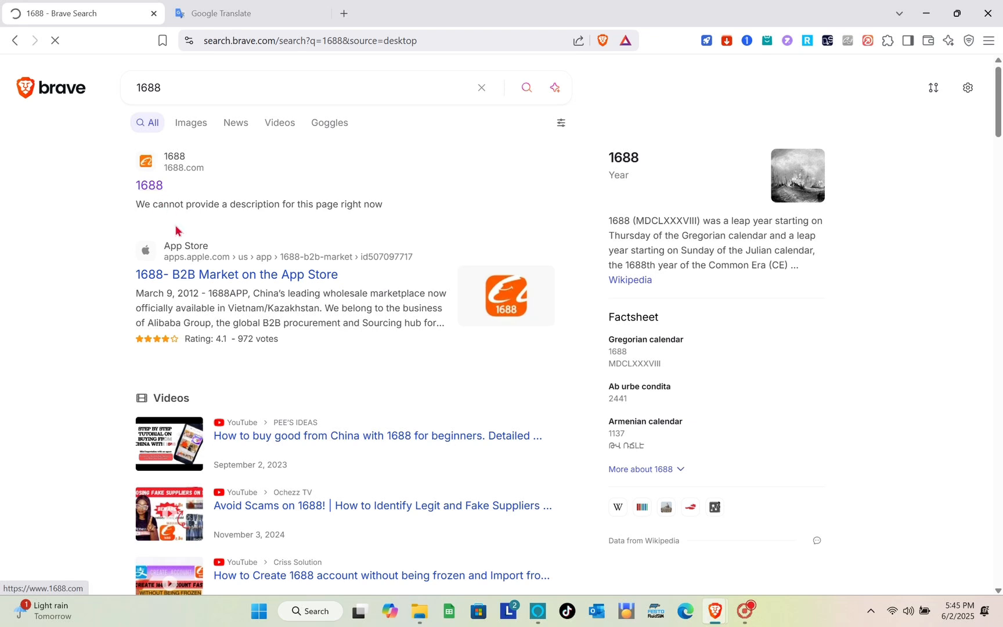
Open the 1688.com home page and have it translated from Chinese into English.
left_click(159, 168)
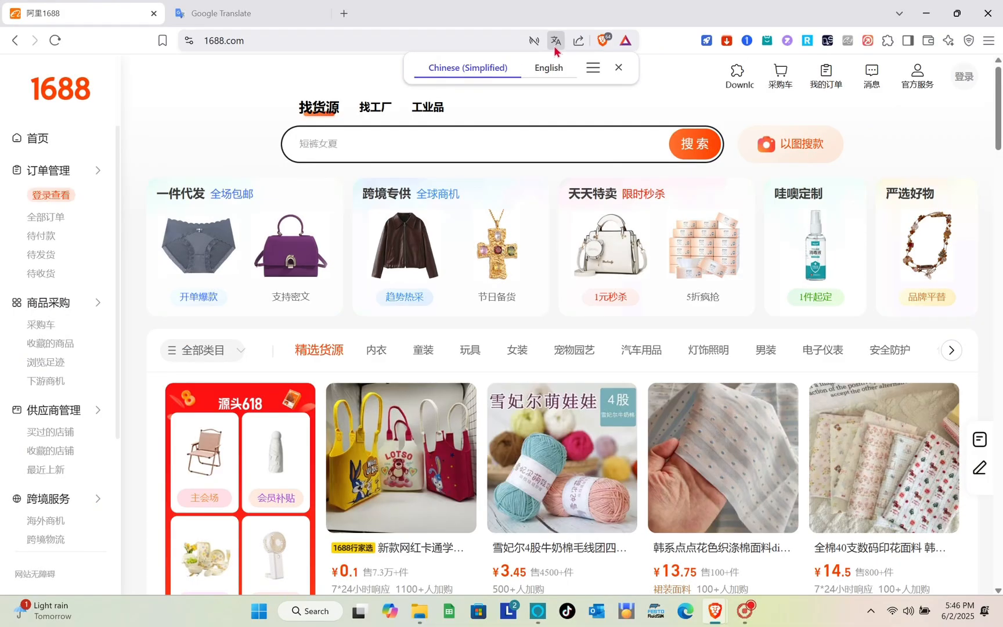
left_click(555, 45)
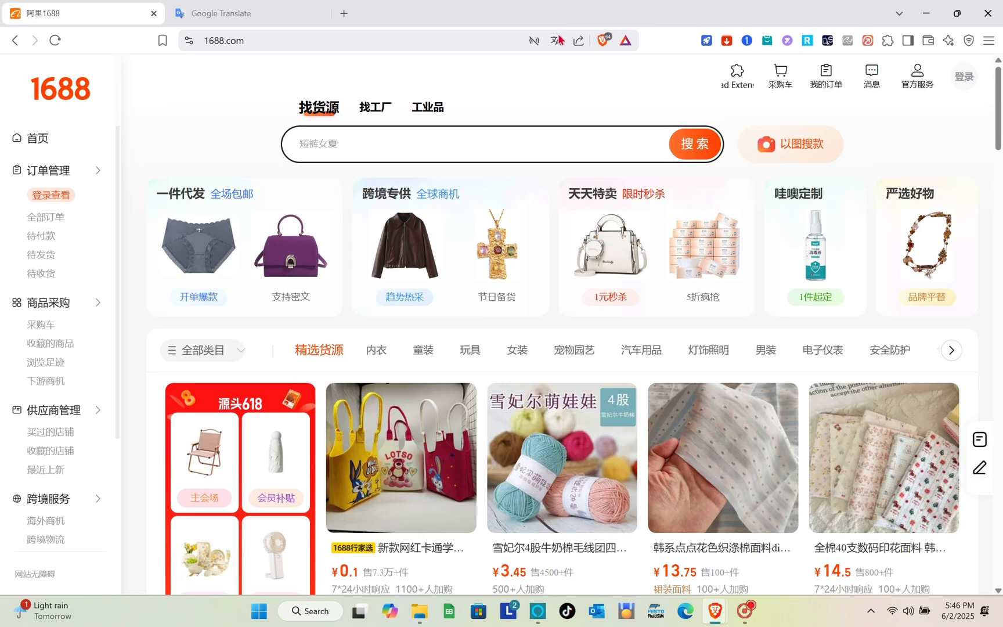
left_click(558, 41)
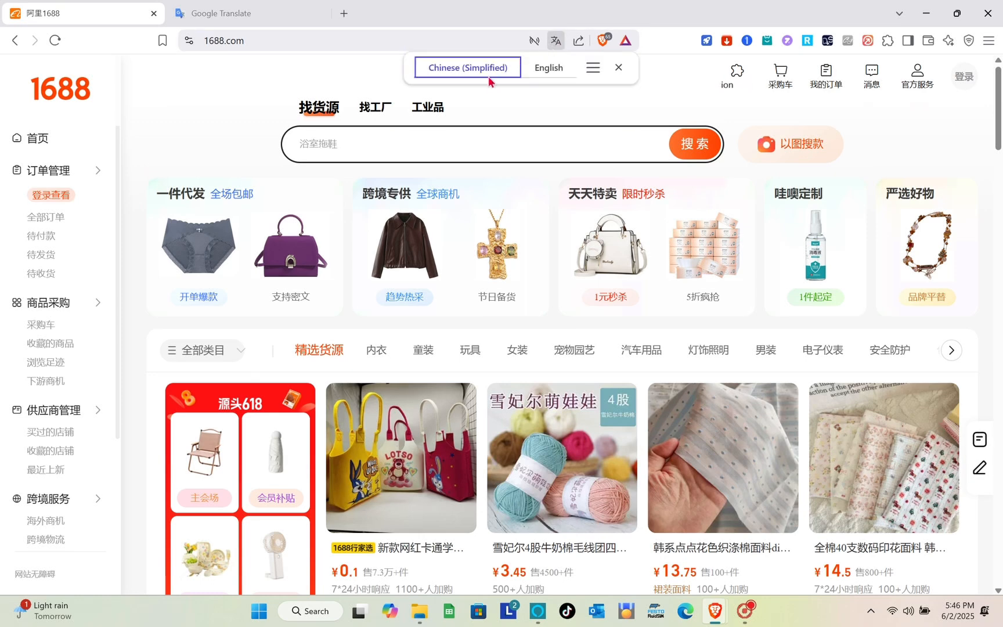
left_click(542, 69)
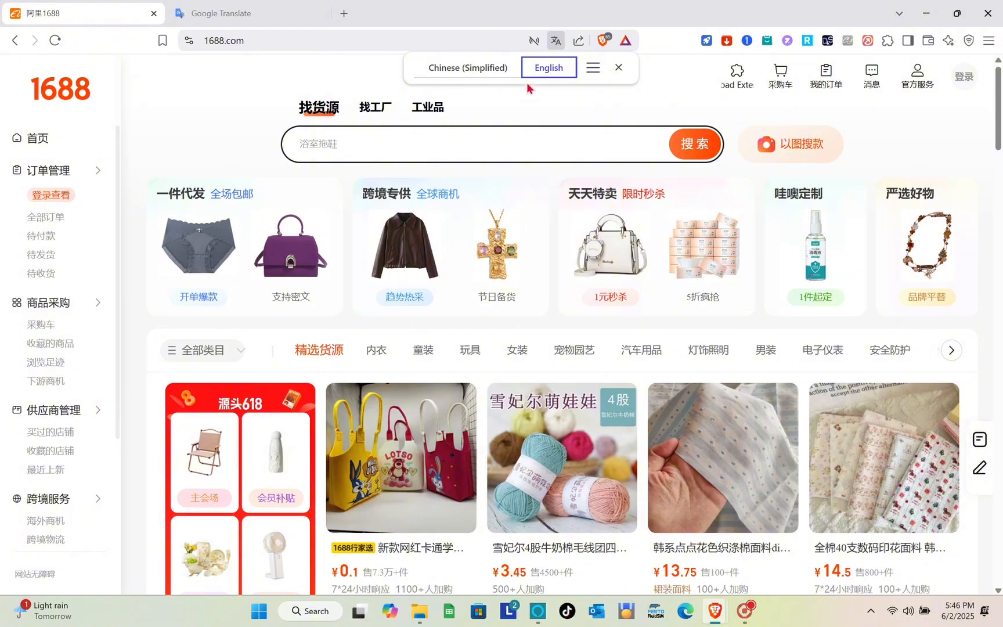
scroll(465, 429, "down", 7)
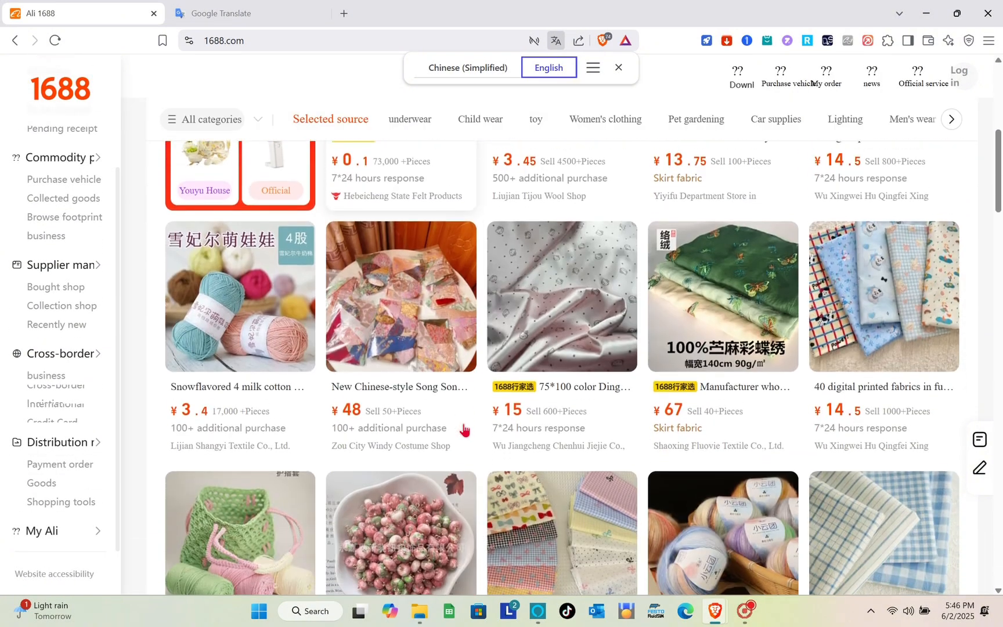
scroll(465, 431, "up", 8)
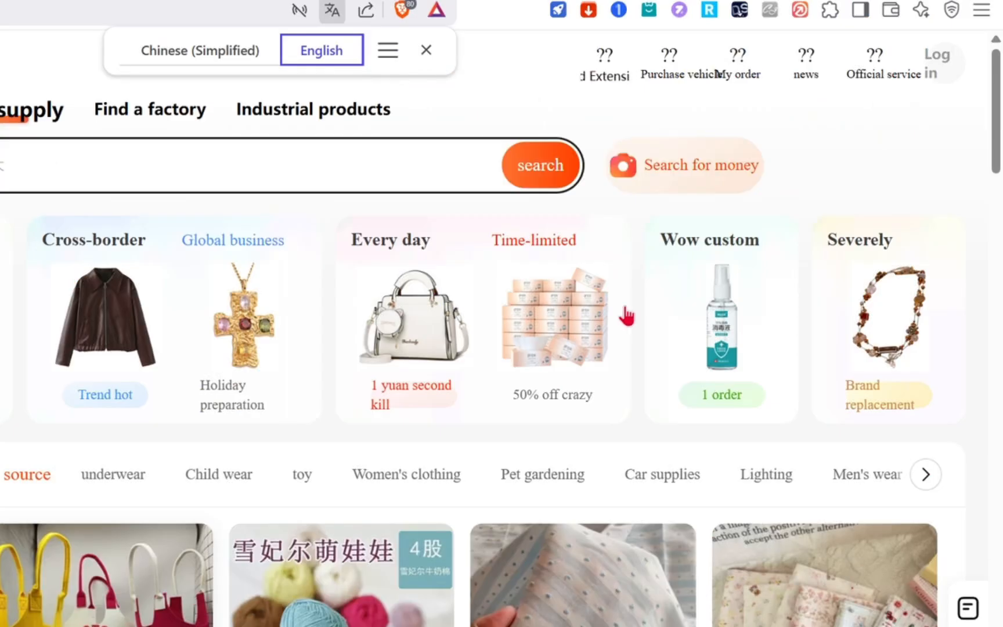
mouse_move(921, 76)
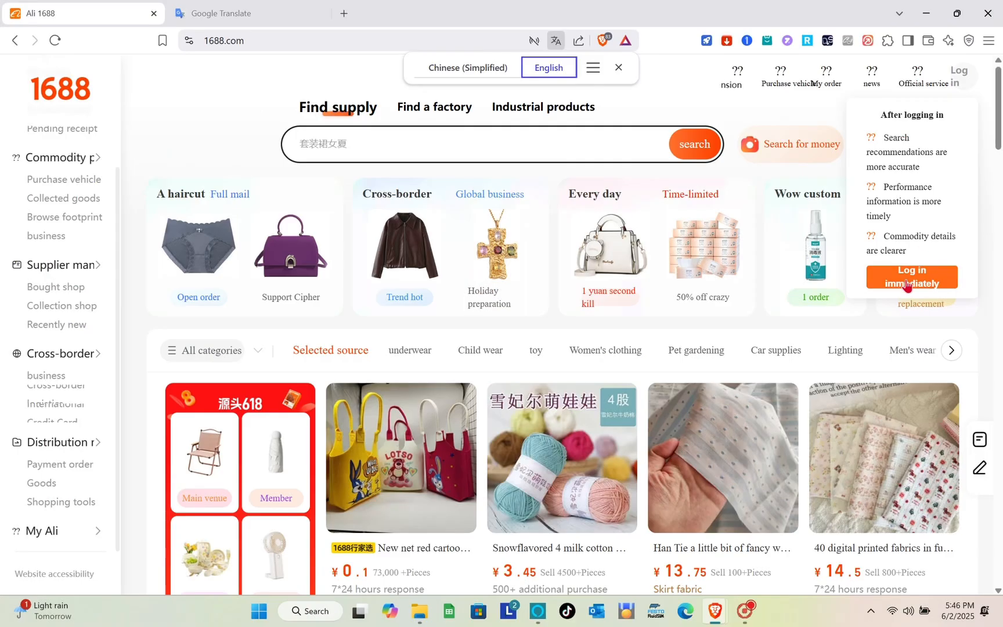
Open the 1688 SMS login form and enter the phone number.
left_click(908, 284)
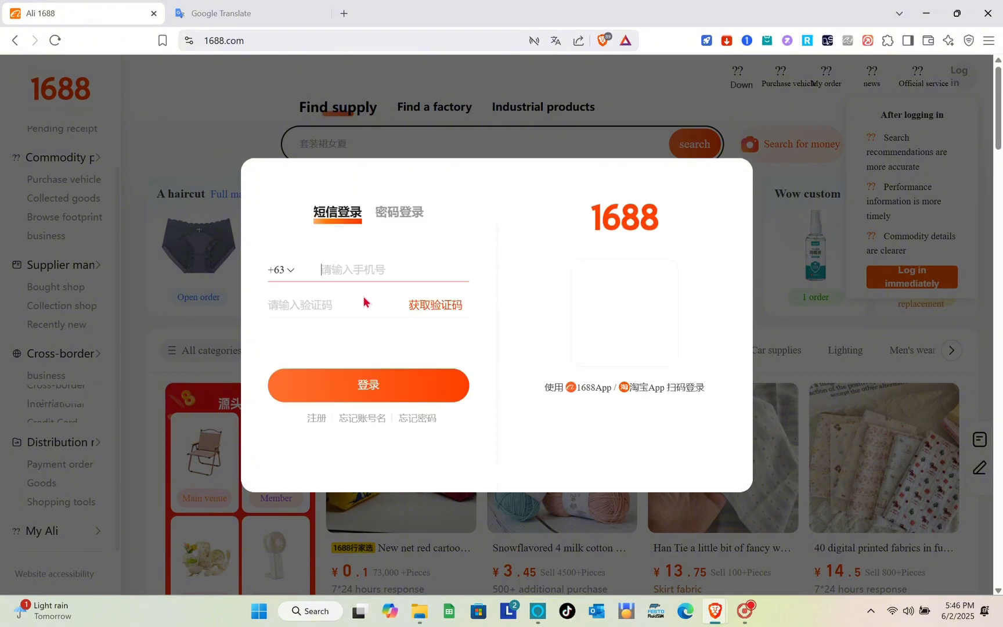
left_click(360, 271)
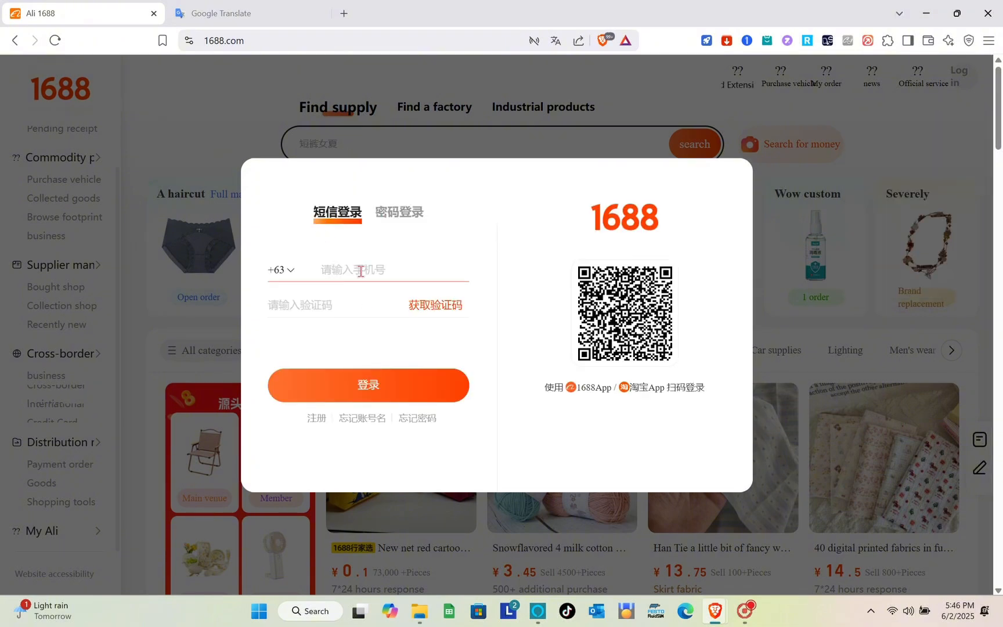
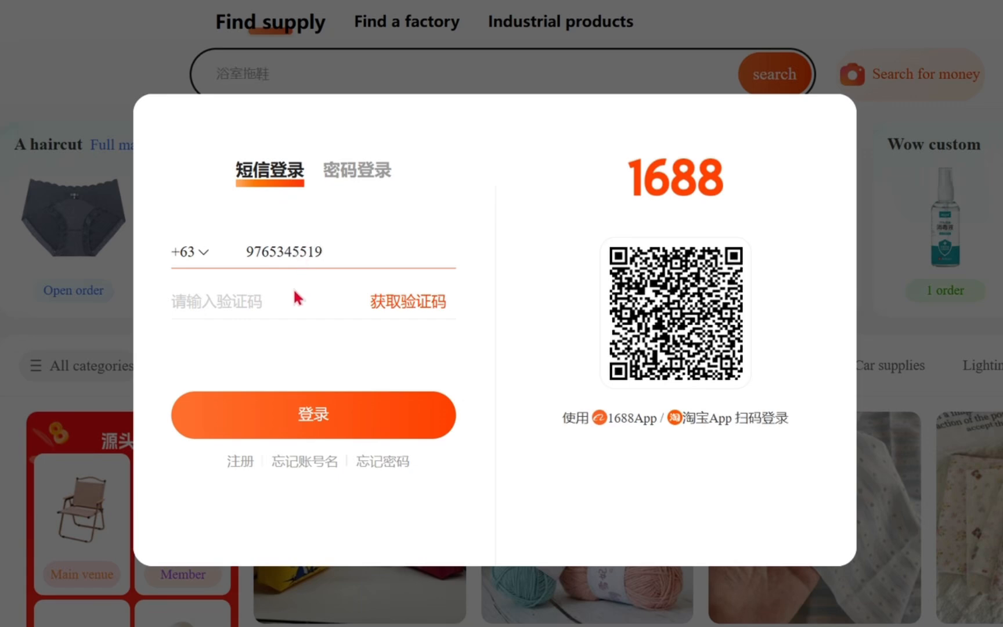
left_click(281, 302)
type("koykoy")
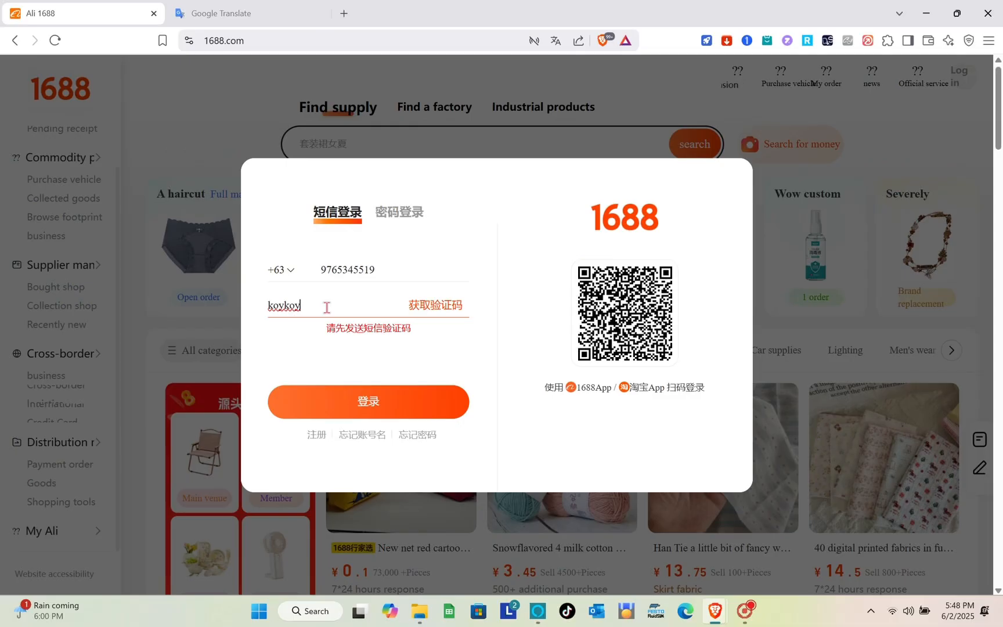
key("BackSpace")
key("BackSpace")
key("BackSpace")
key("BackSpace")
Request the SMS verification code (获取验证码), bringing up the image captcha.
left_click(351, 268)
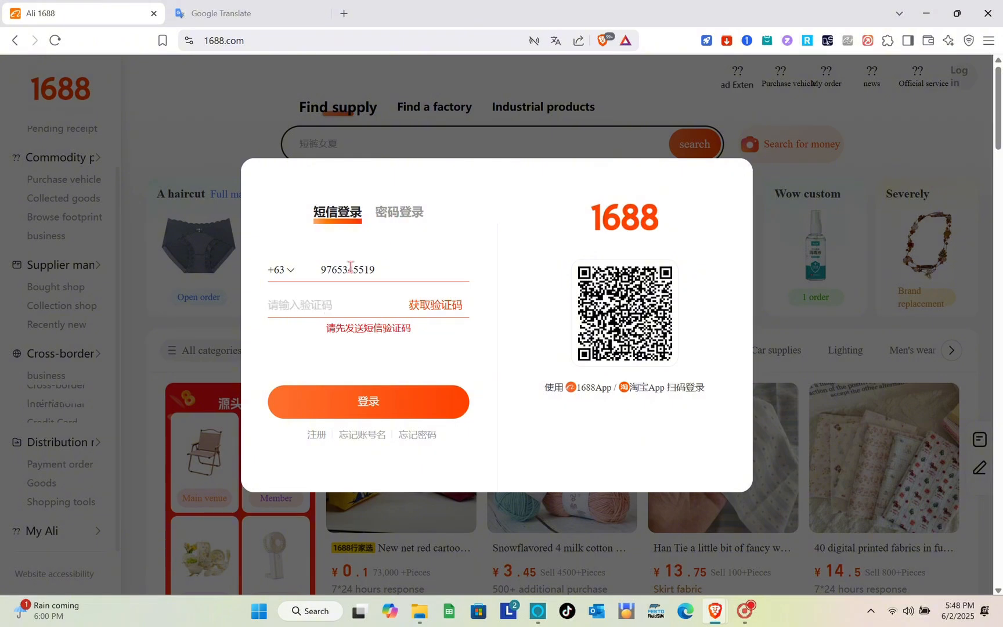
key("Tab")
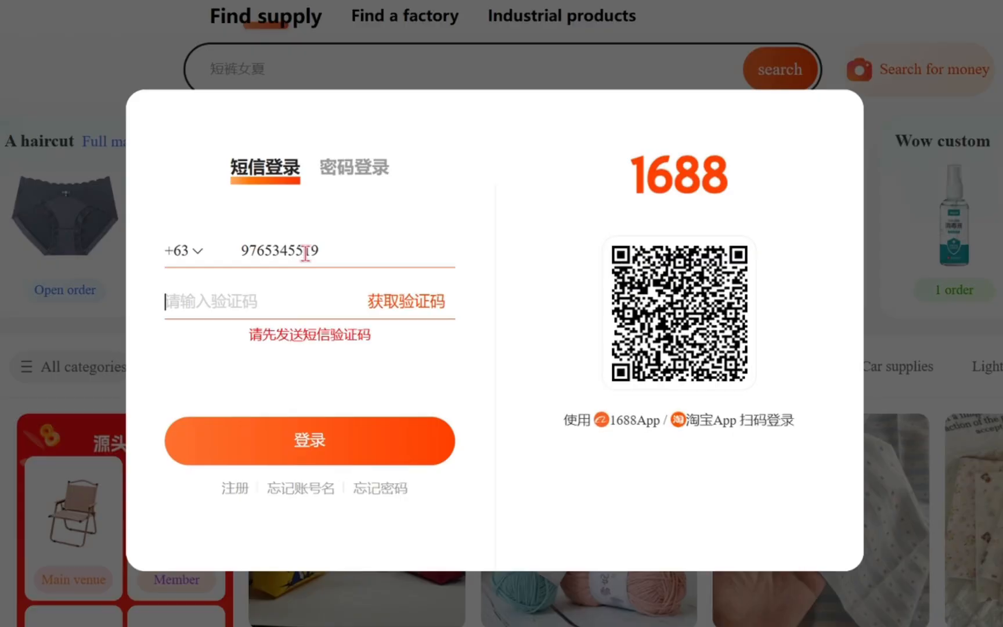
left_click(440, 308)
left_click(414, 311)
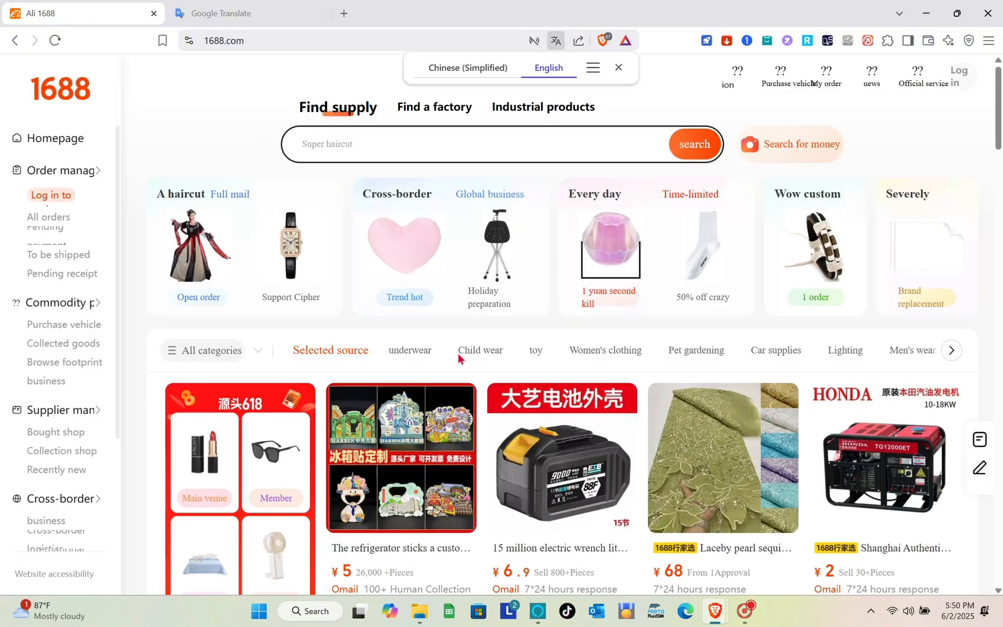
scroll(458, 354, "down", 7)
scroll(458, 358, "down", 10)
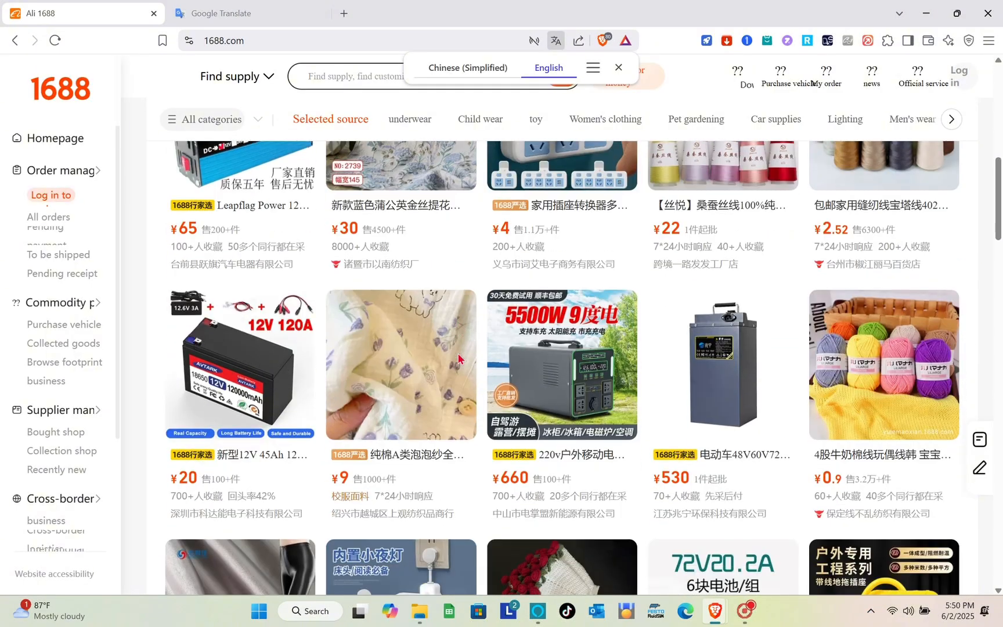
scroll(458, 358, "up", 5)
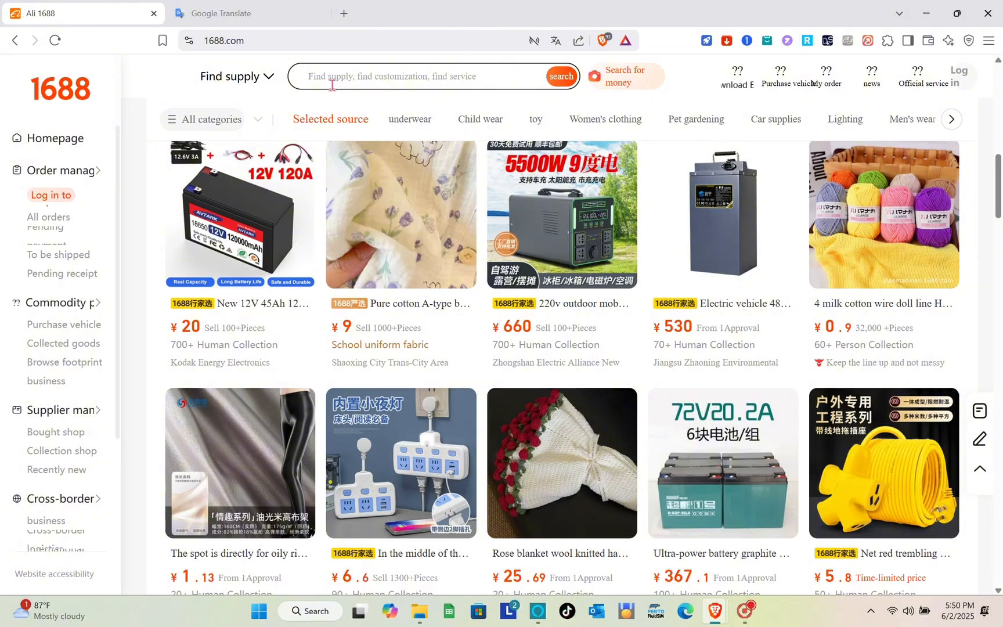
type("mirror")
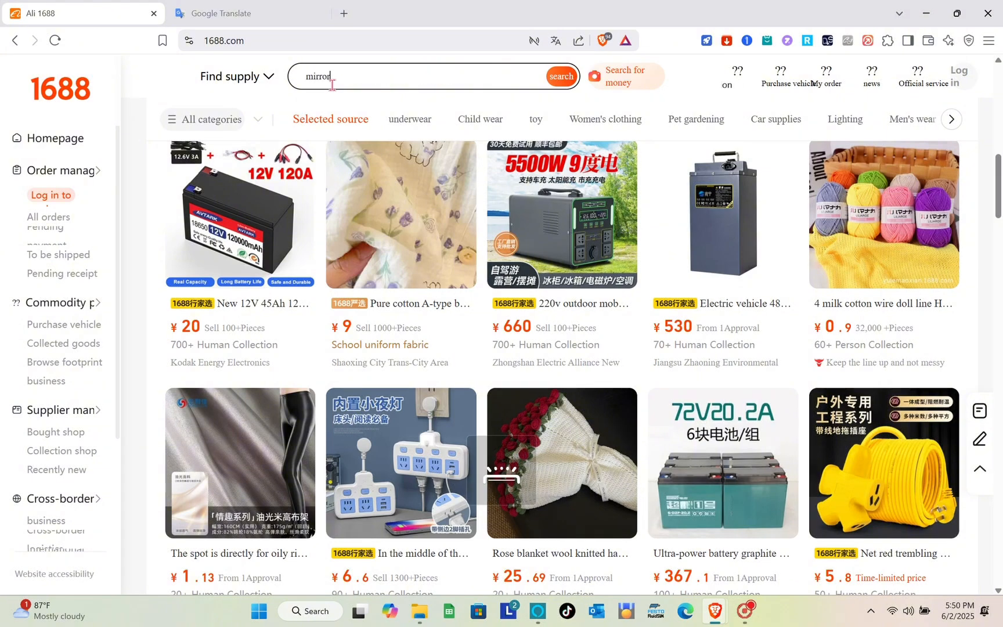
key("Return")
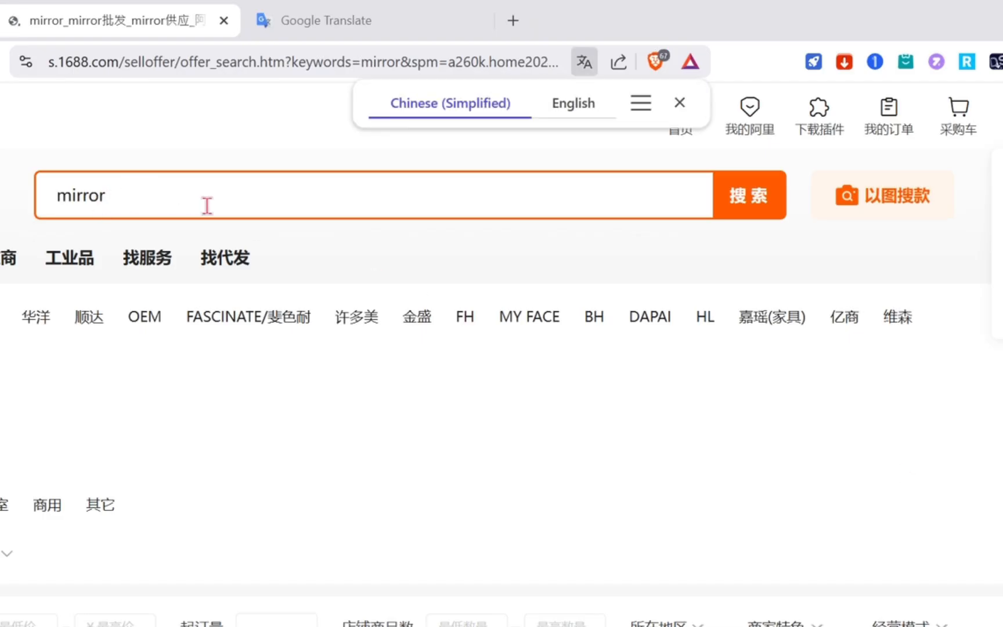
left_click(569, 107)
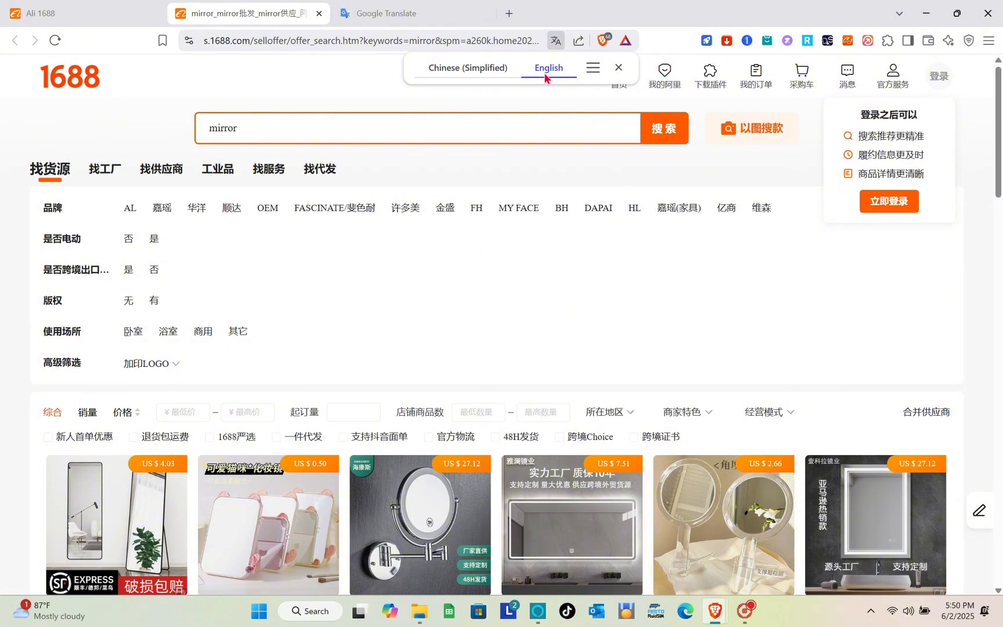
scroll(432, 289, "down", 4)
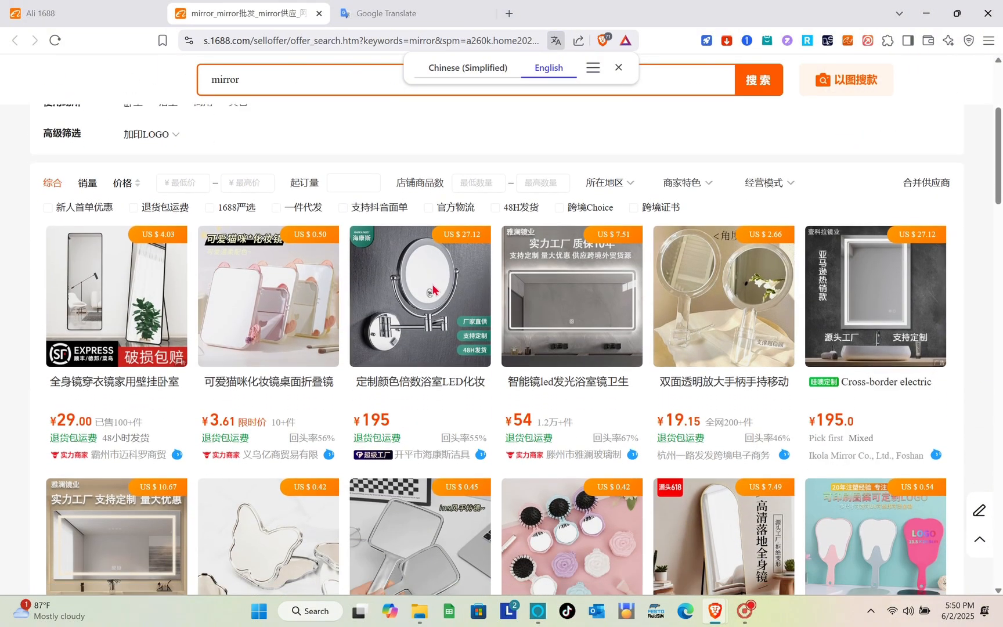
scroll(432, 289, "down", 3)
scroll(432, 288, "down", 4)
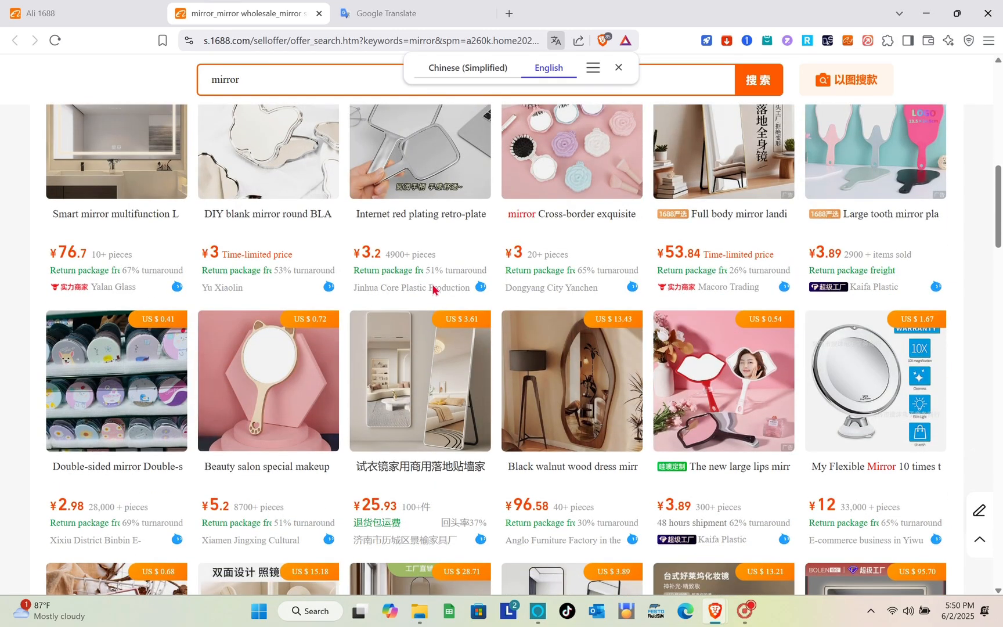
scroll(432, 288, "up", 12)
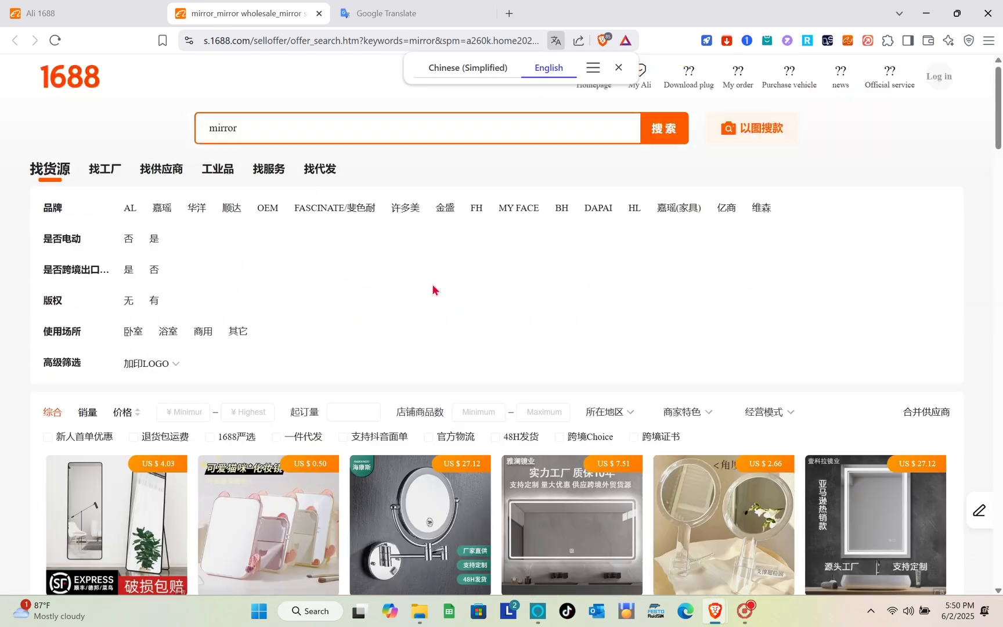
scroll(432, 284, "down", 3)
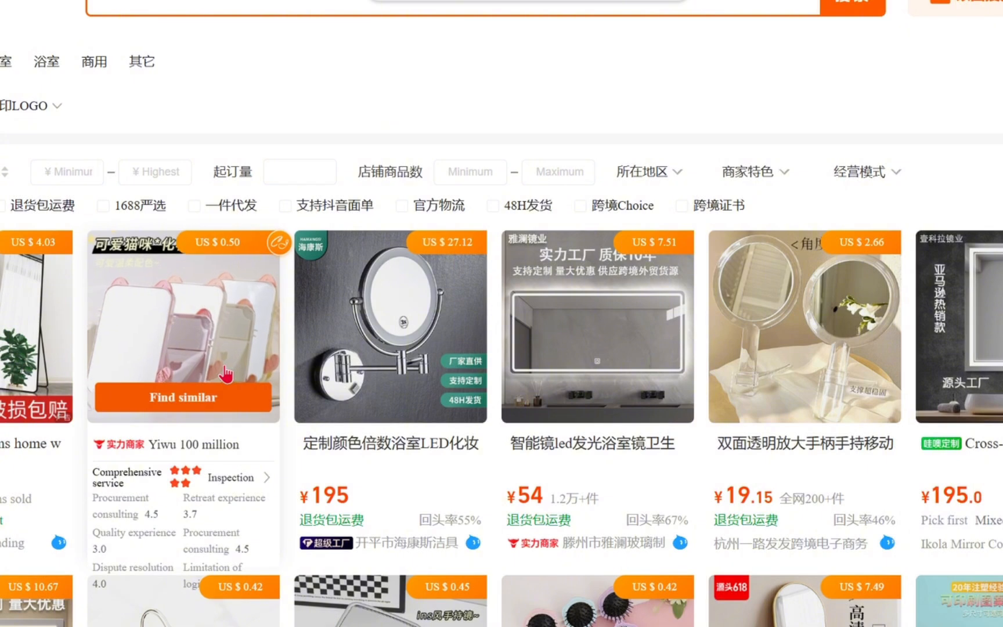
Open the pink cute cat makeup mirror product page and translate it into English.
left_click(224, 368)
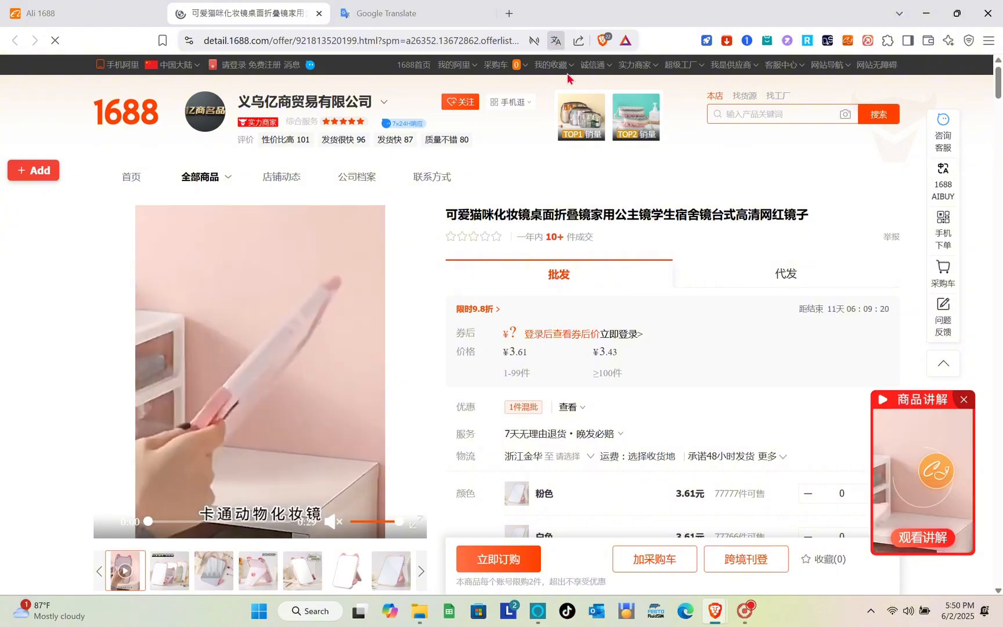
mouse_move(562, 82)
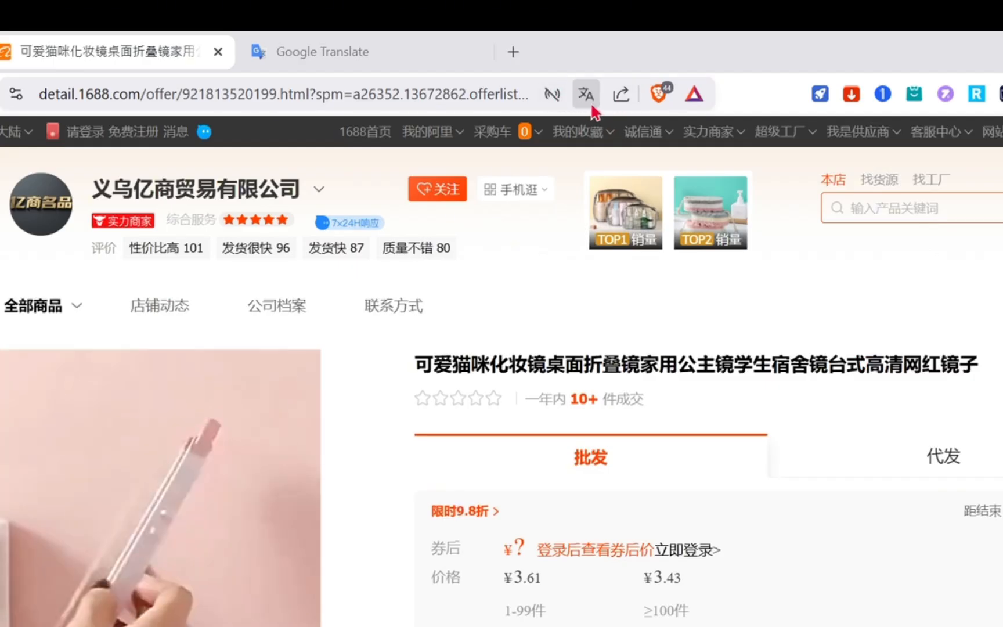
left_click(586, 94)
left_click(578, 135)
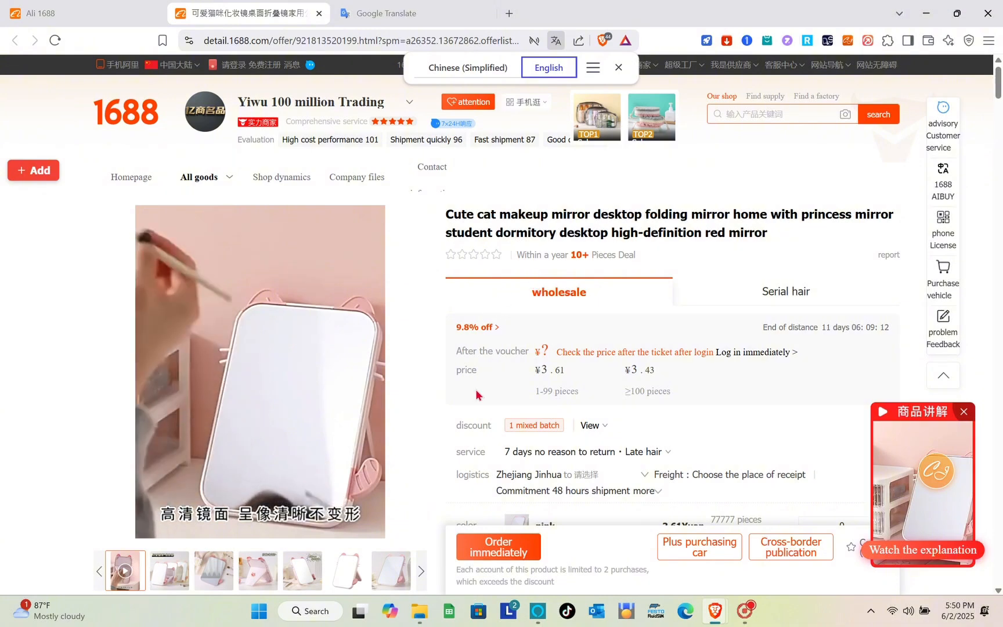
Scroll through the mirror's product details, priced ¥3.61 for 1–99 pieces.
scroll(477, 395, "down", 1)
scroll(476, 395, "down", 2)
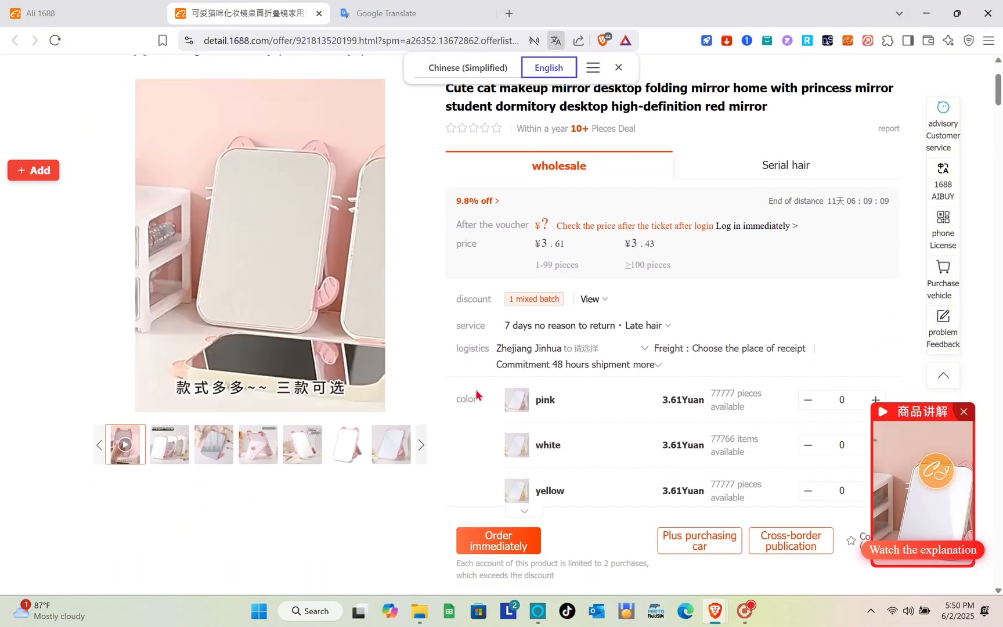
scroll(476, 394, "down", 2)
scroll(476, 394, "down", 2)
scroll(475, 394, "up", 2)
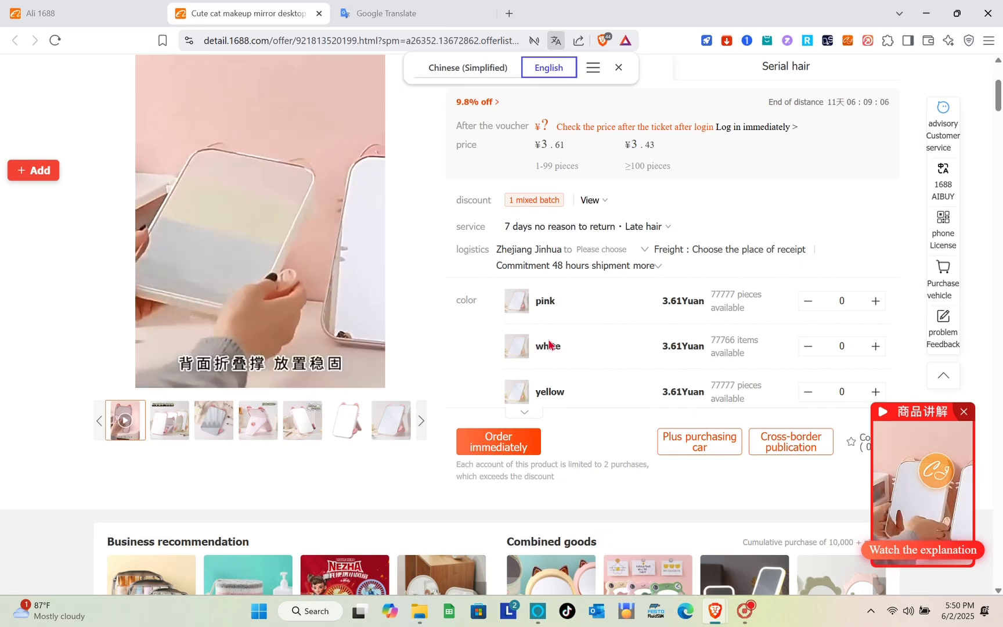
scroll(548, 342, "down", 1)
scroll(548, 342, "down", 5)
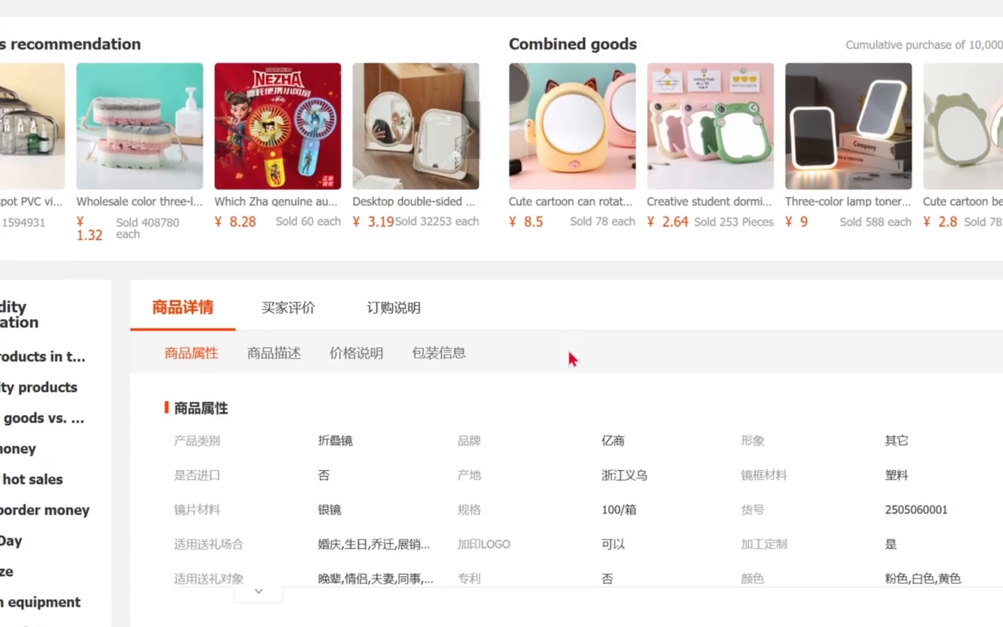
scroll(567, 349, "down", 3)
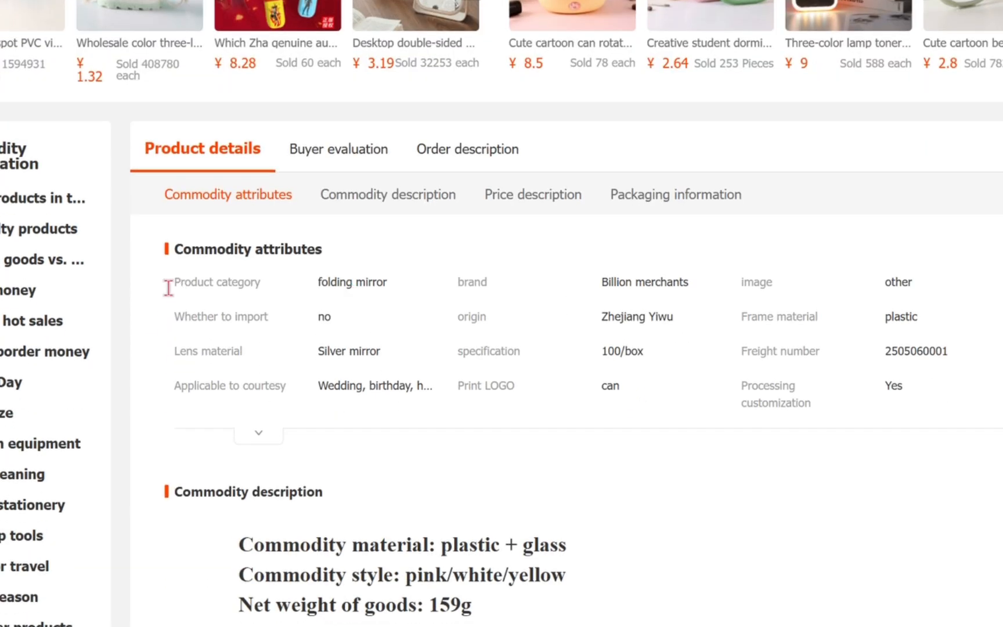
scroll(423, 434, "down", 3)
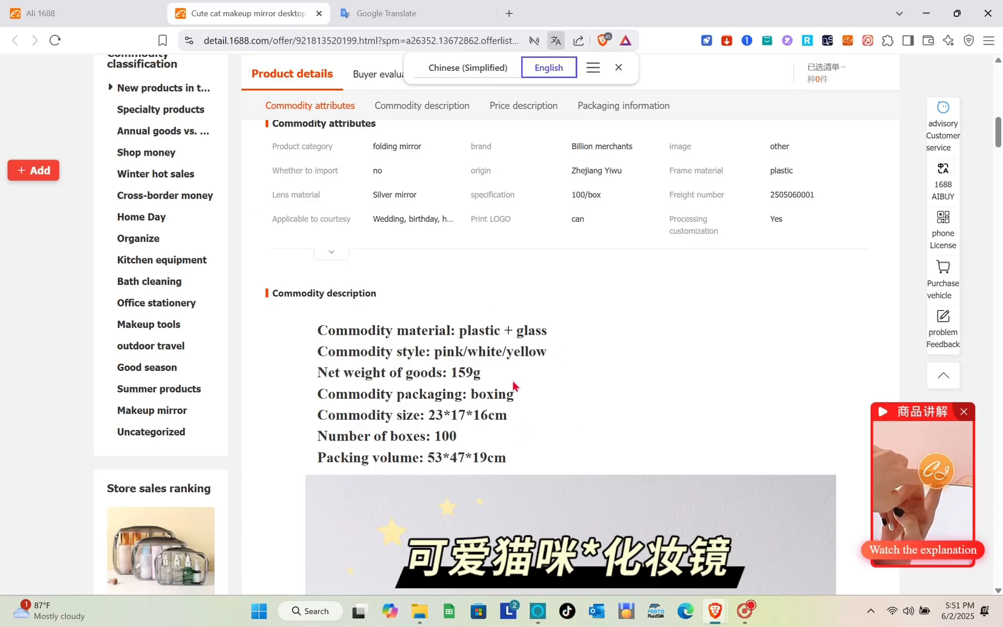
scroll(513, 385, "down", 3)
scroll(513, 385, "up", 18)
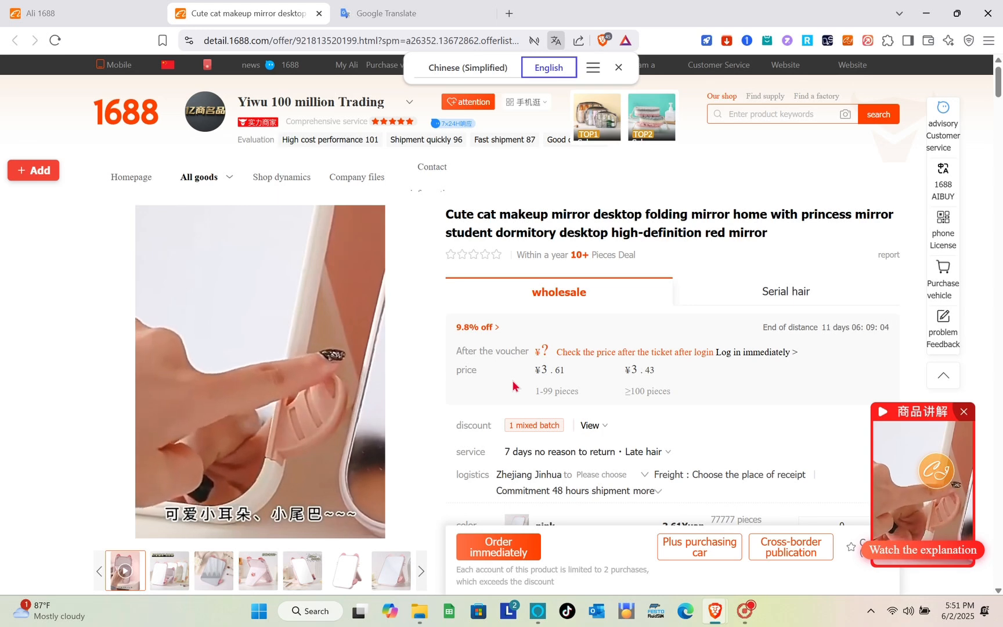
left_click(507, 554)
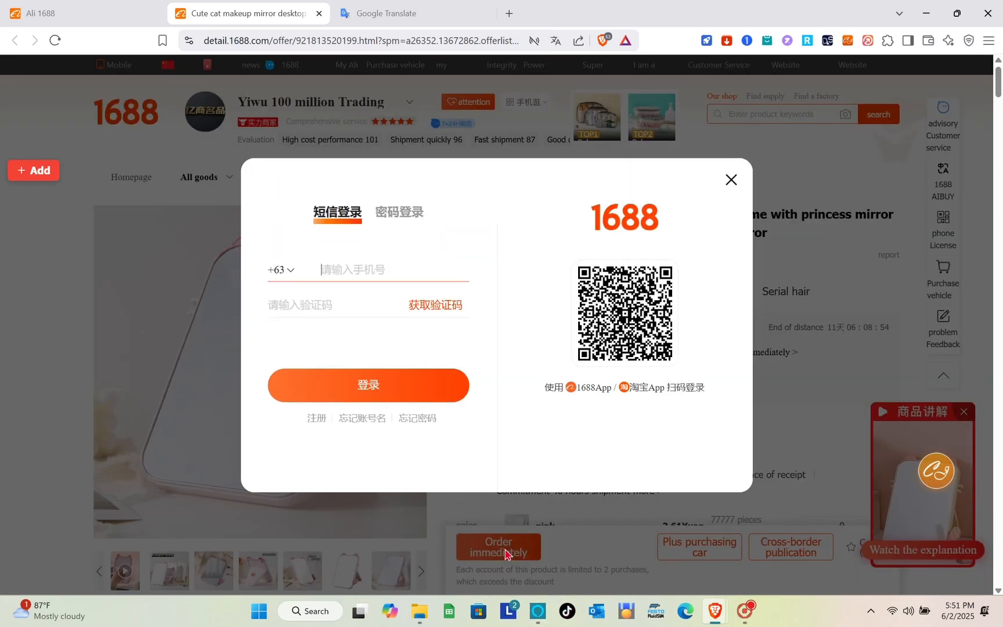
left_click(731, 180)
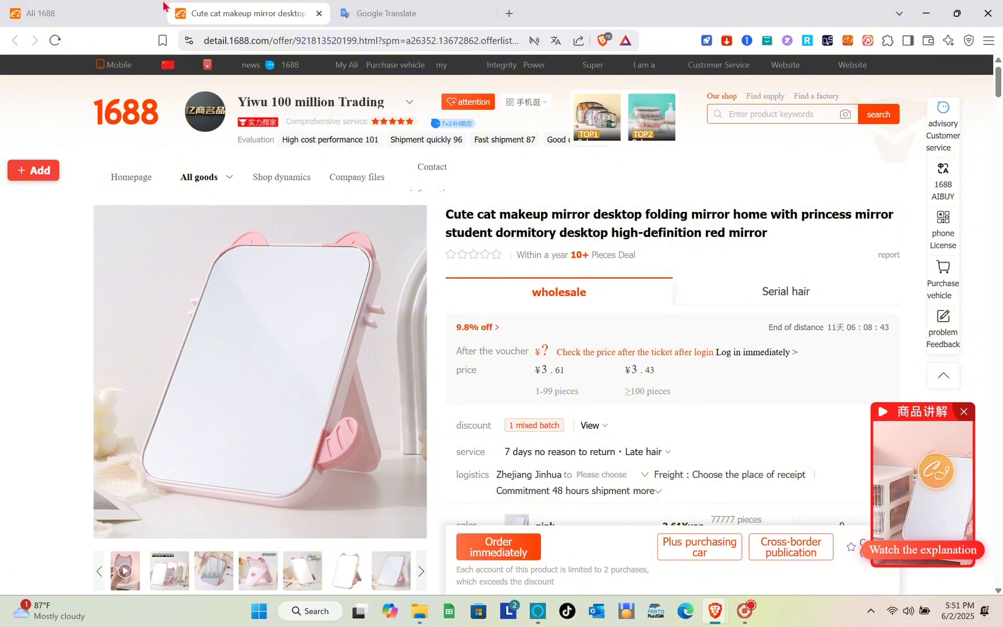
Back on the Ali 1688 search results, open the 4-ply milk cotton yarn product.
left_click(126, 7)
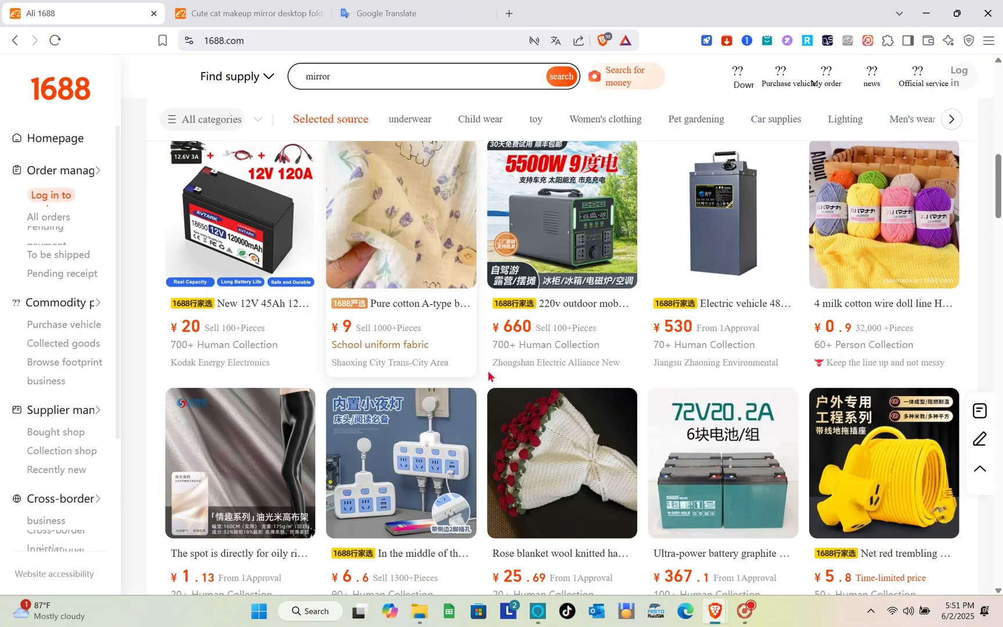
scroll(492, 378, "down", 5)
scroll(491, 386, "down", 5)
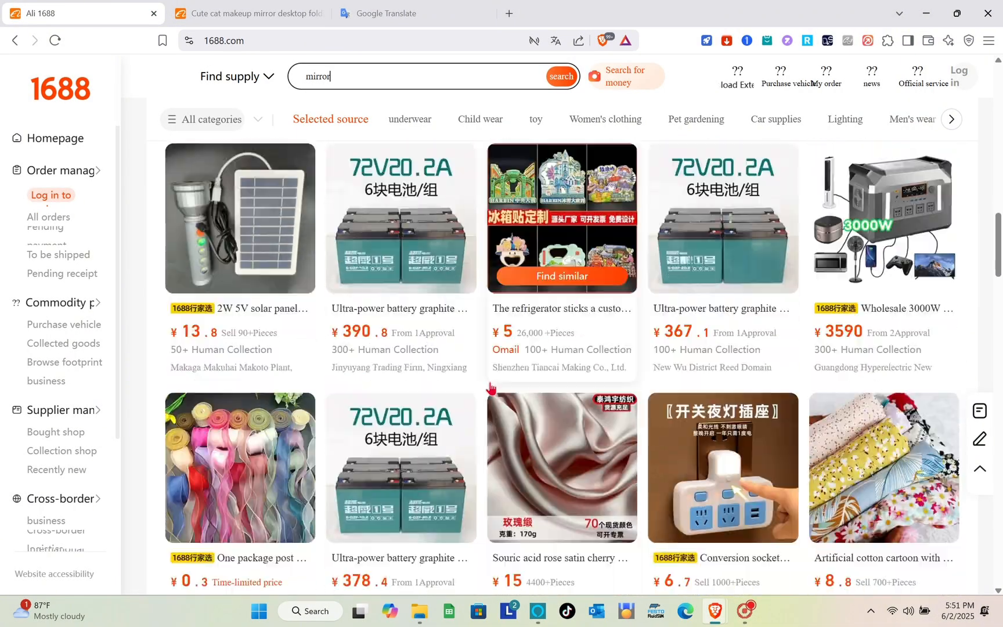
scroll(490, 387, "down", 1)
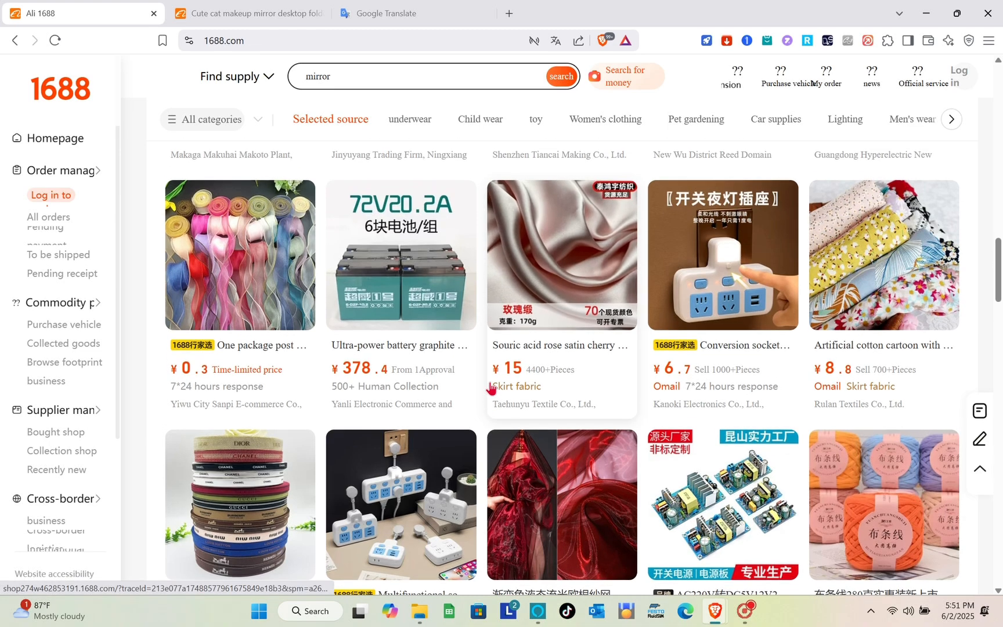
scroll(491, 388, "up", 7)
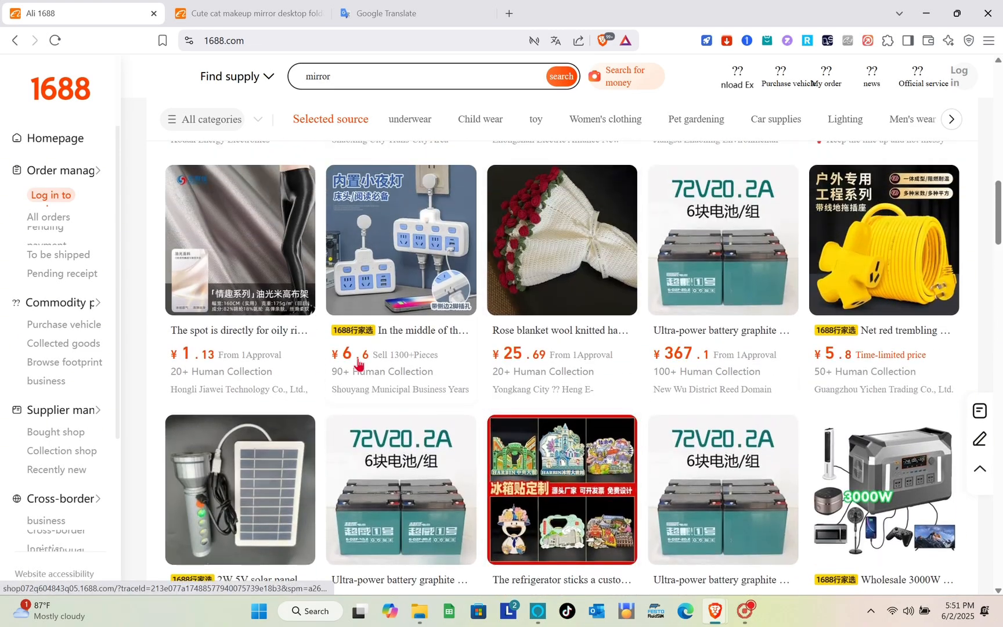
scroll(510, 303, "up", 4)
scroll(510, 303, "up", 3)
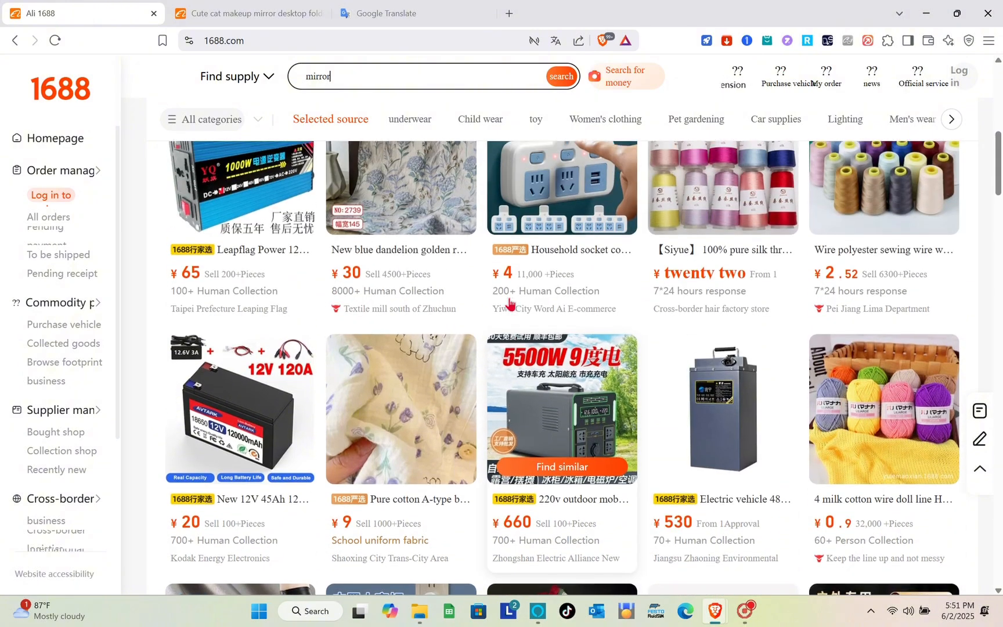
left_click(899, 389)
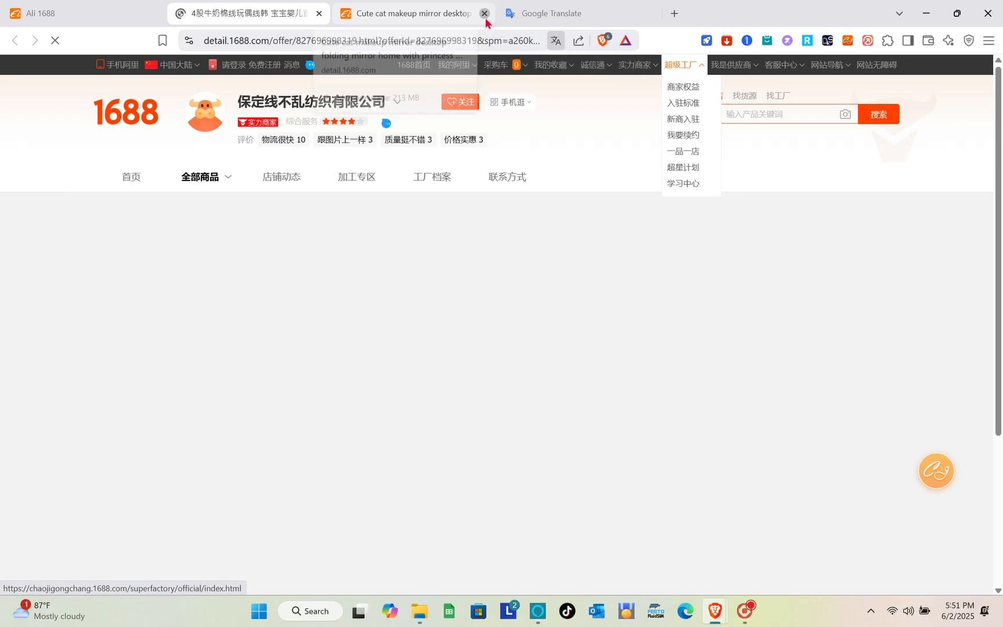
Close the cat mirror and Google Translate tabs and try translating the yarn page into English.
left_click(486, 20)
left_click(486, 19)
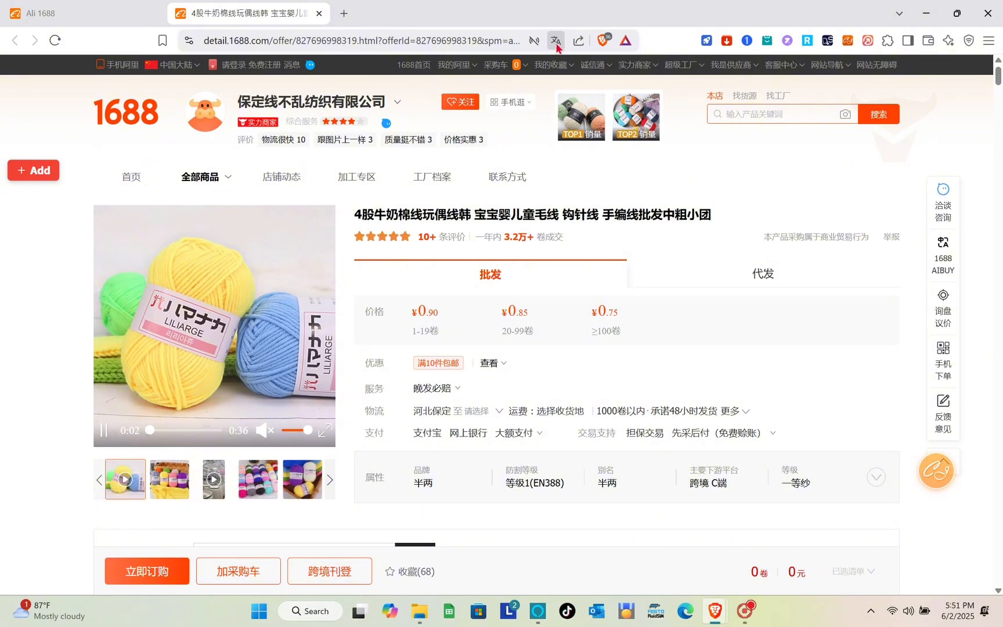
left_click(556, 42)
left_click(554, 67)
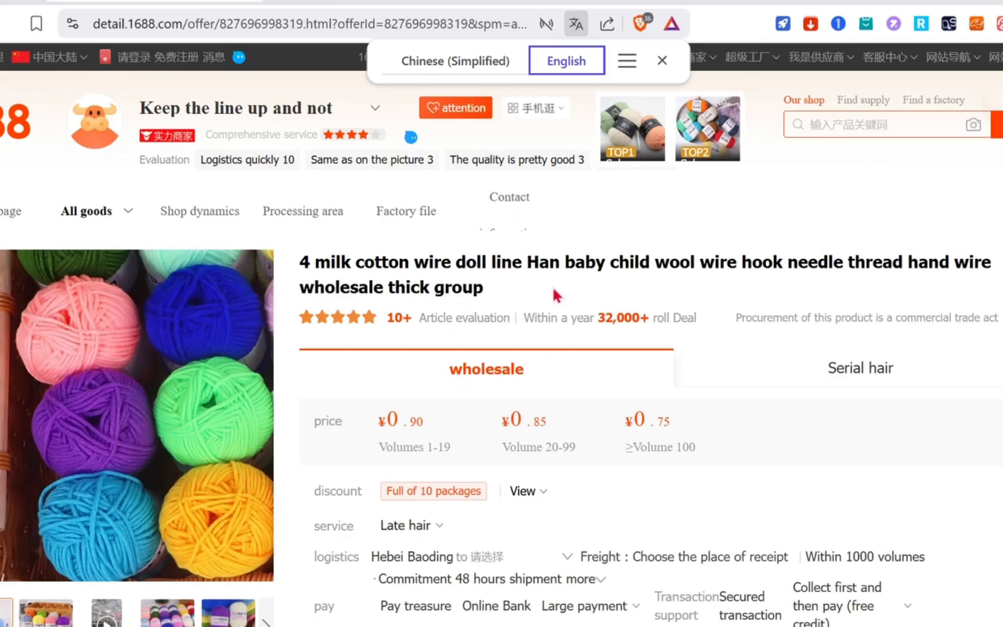
scroll(513, 407, "down", 2)
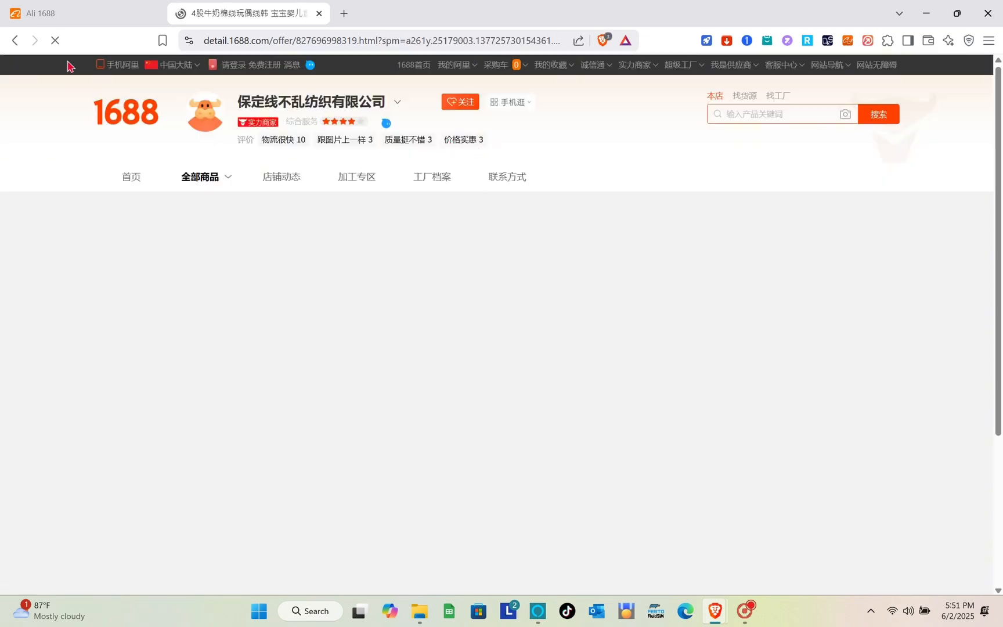
Go back to the yarn page and choose English as its translation language.
left_click(14, 40)
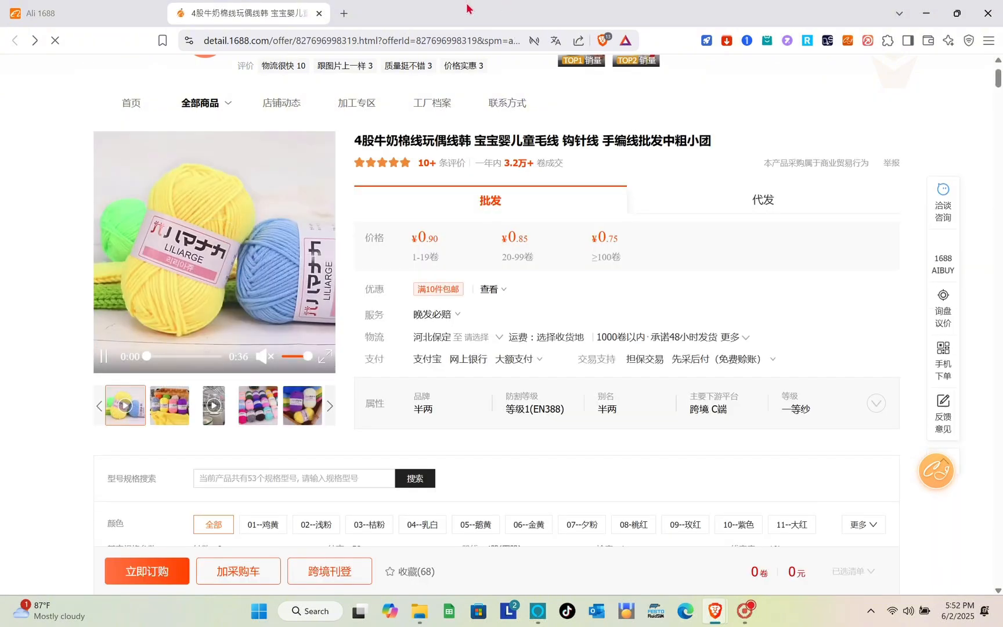
left_click(556, 41)
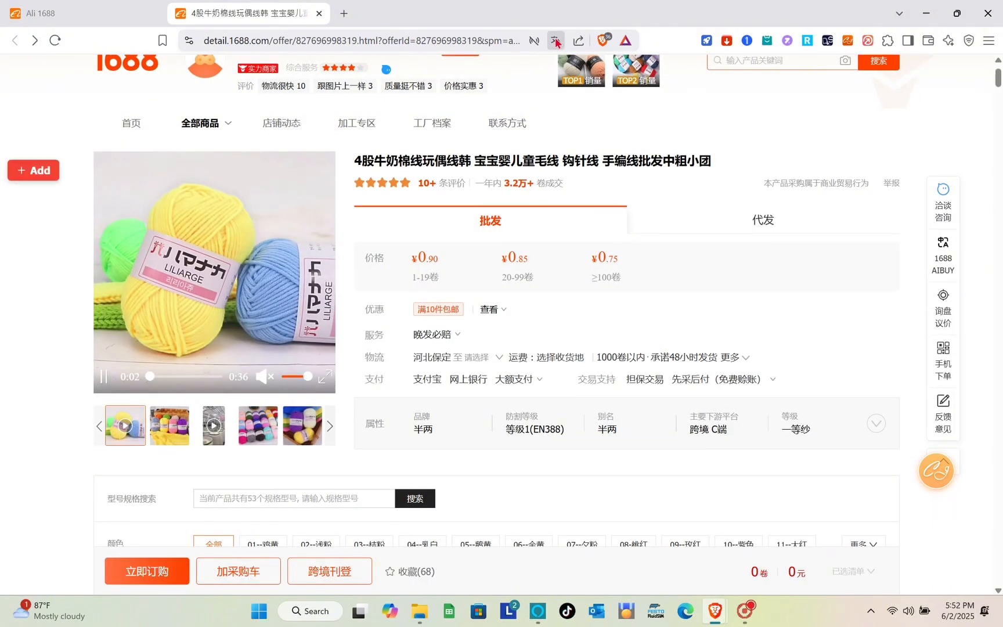
left_click(540, 68)
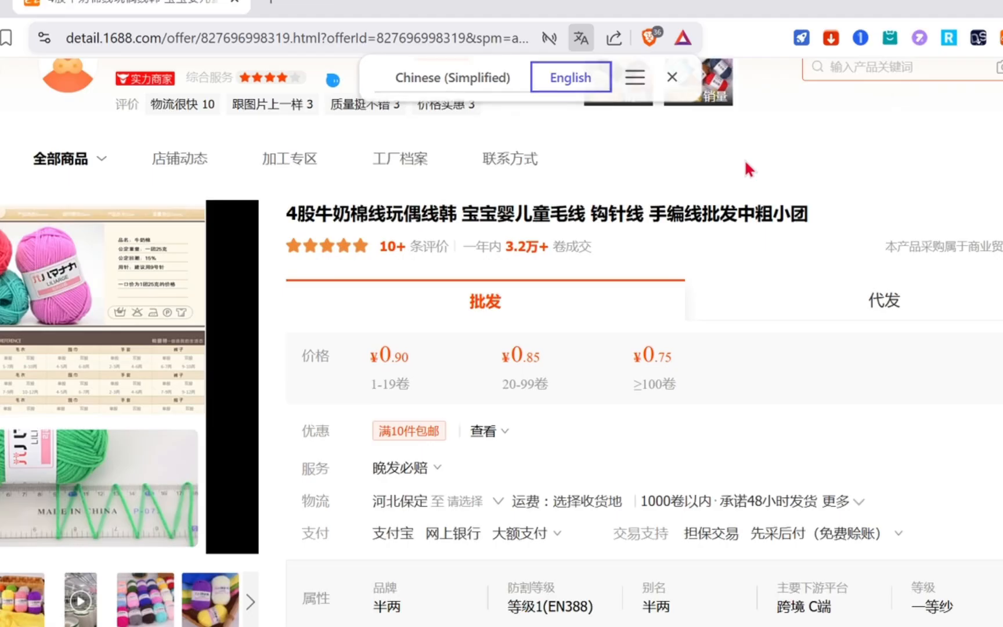
left_click(667, 125)
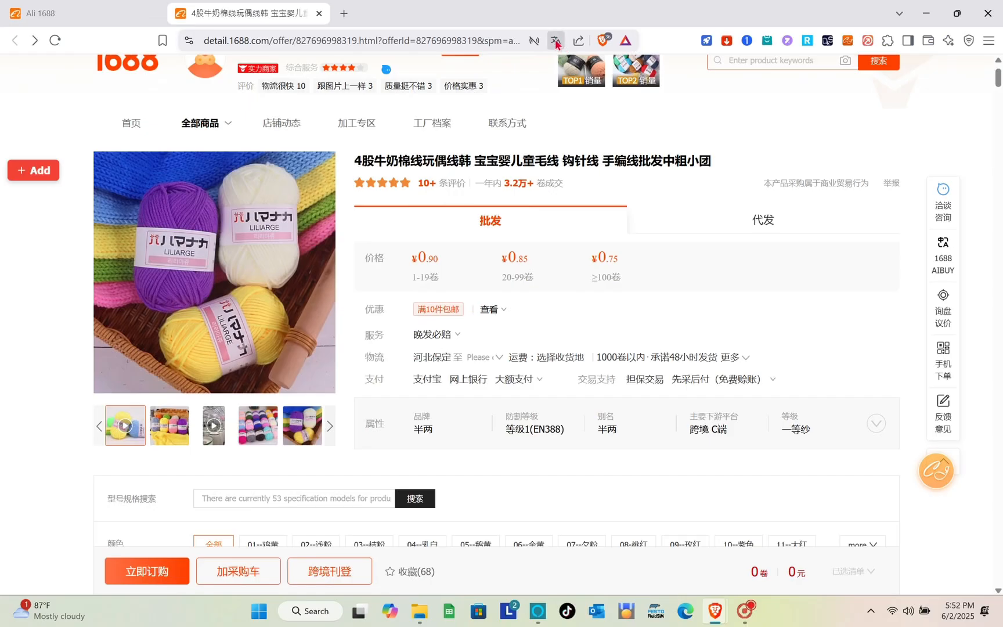
Apply the English translation and scroll through the 53 colour variants, each ¥0.9.
left_click(556, 42)
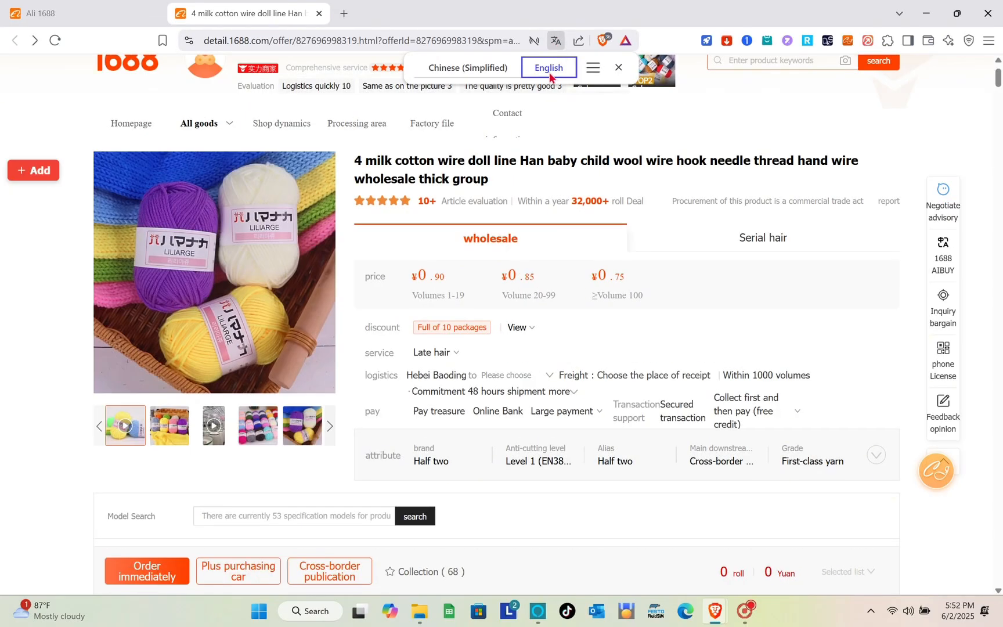
scroll(588, 183, "down", 2)
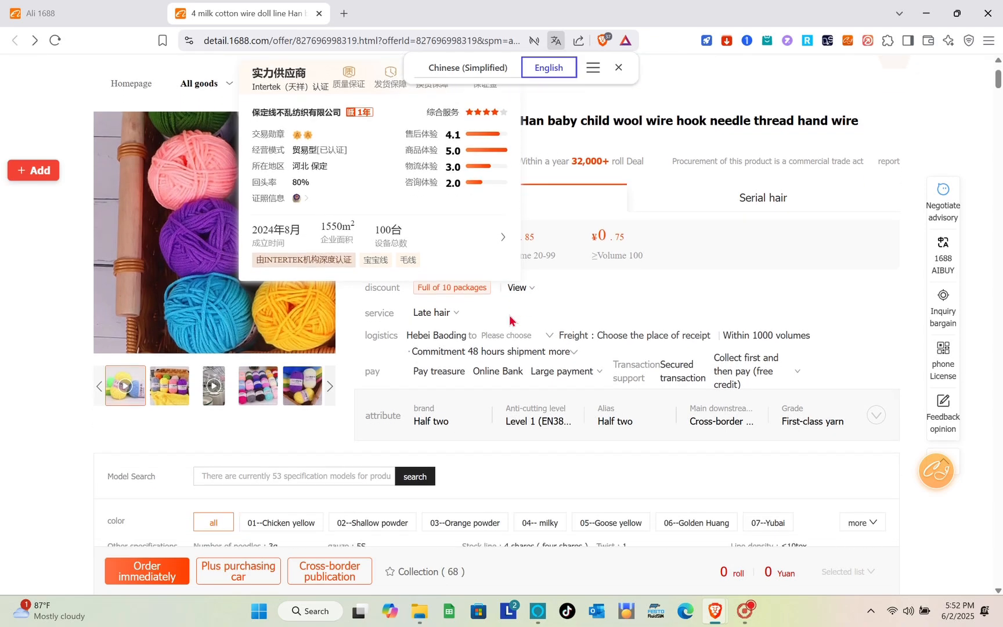
scroll(589, 183, "down", 3)
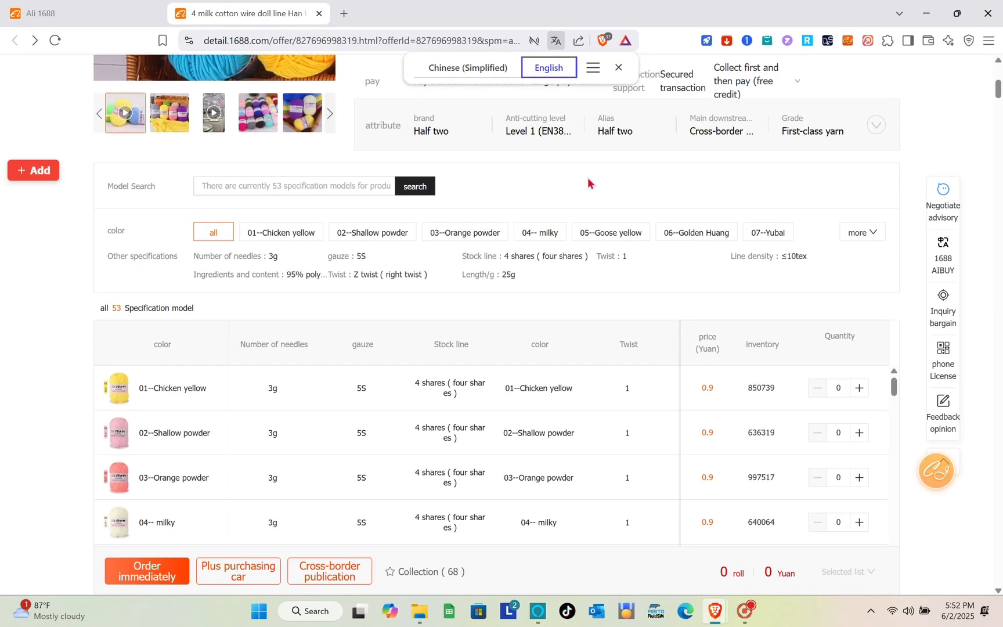
scroll(588, 183, "up", 6)
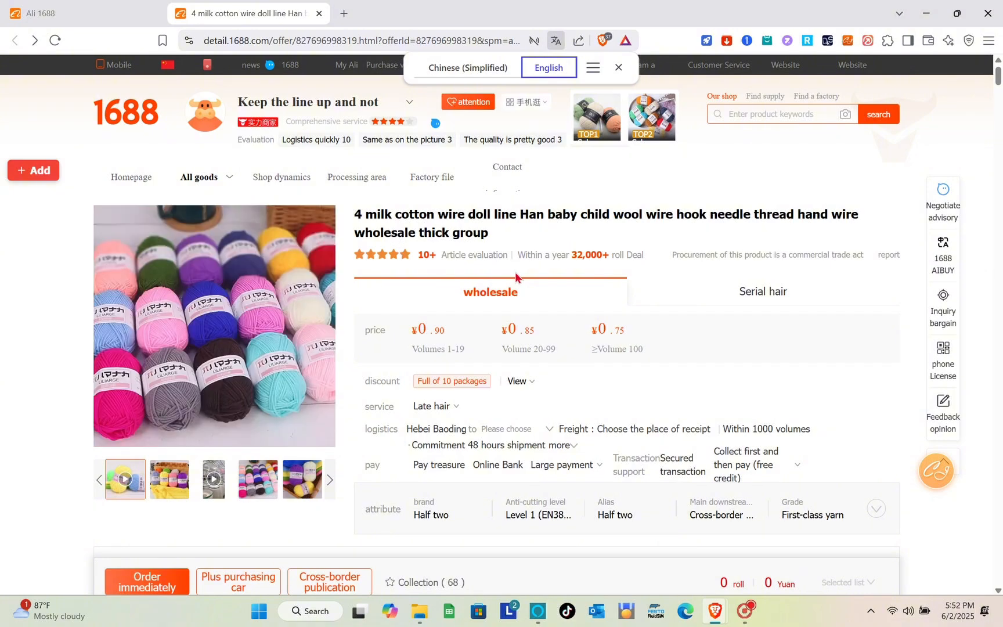
scroll(515, 272, "down", 4)
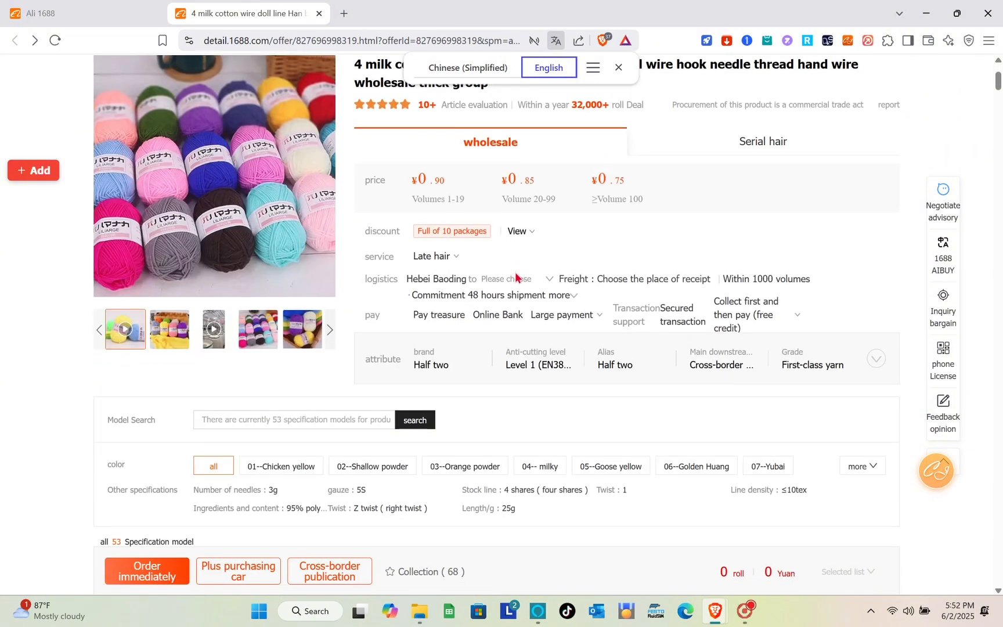
scroll(515, 275, "down", 3)
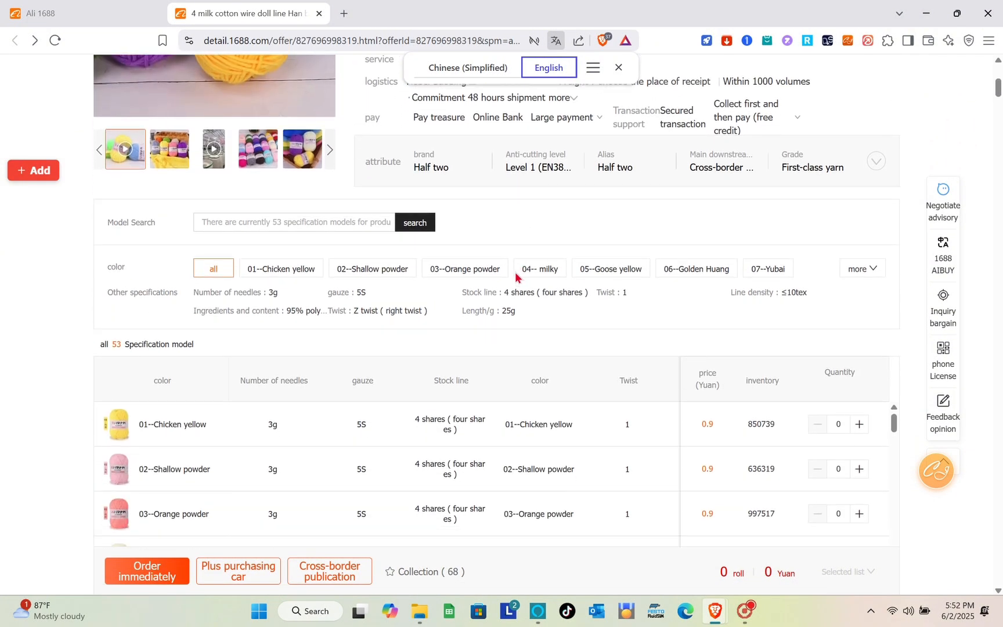
scroll(516, 277, "down", 1)
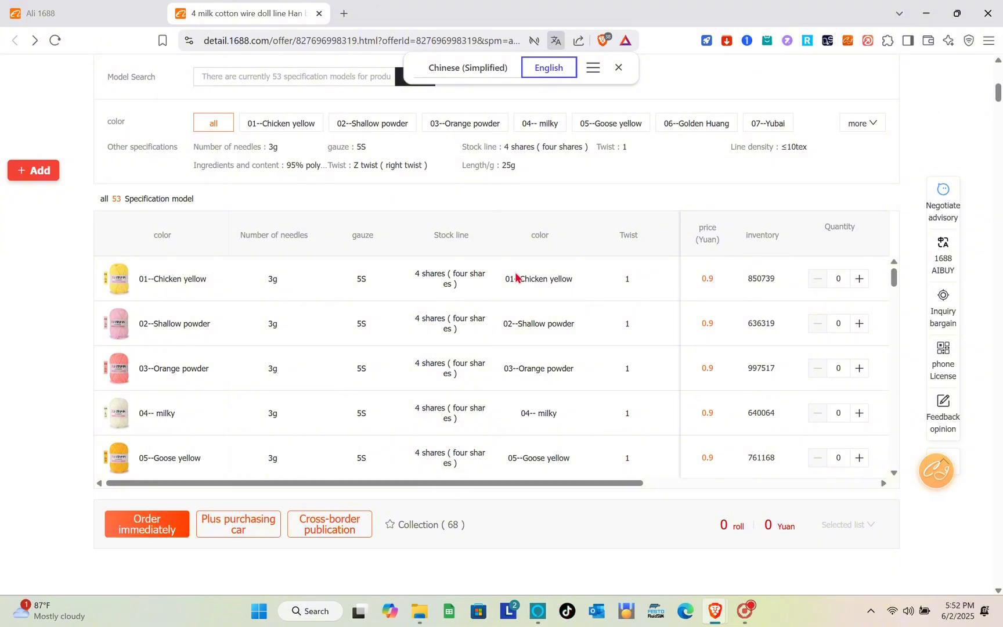
scroll(515, 278, "down", 3)
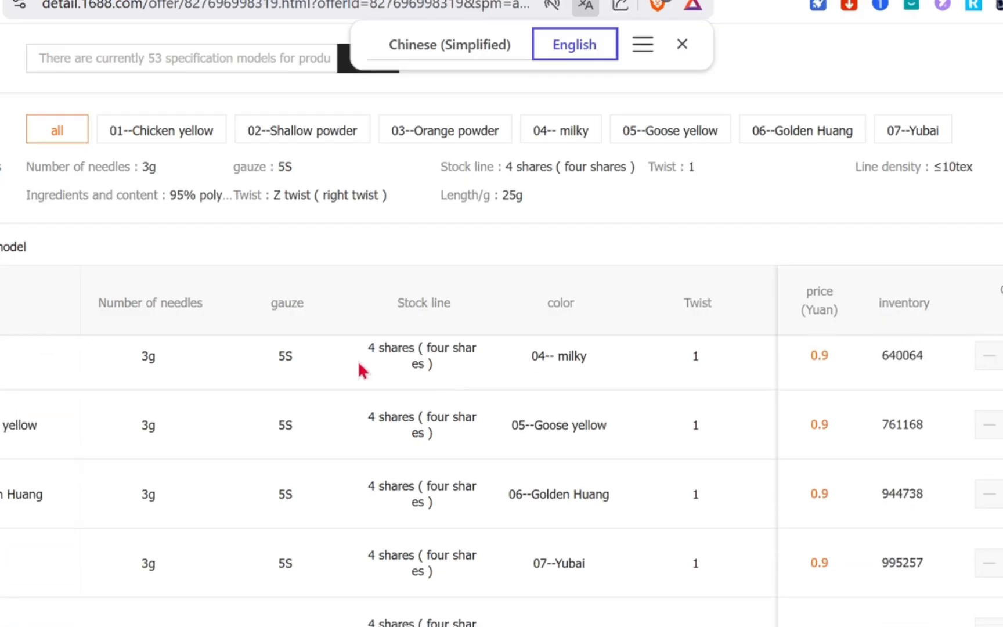
scroll(431, 266, "down", 5)
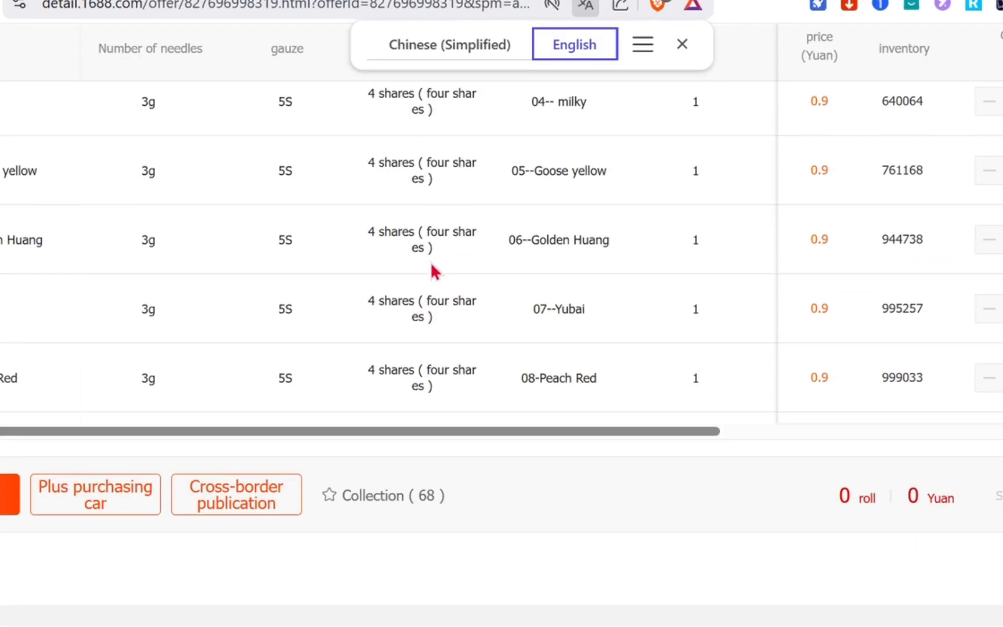
scroll(434, 270, "down", 8)
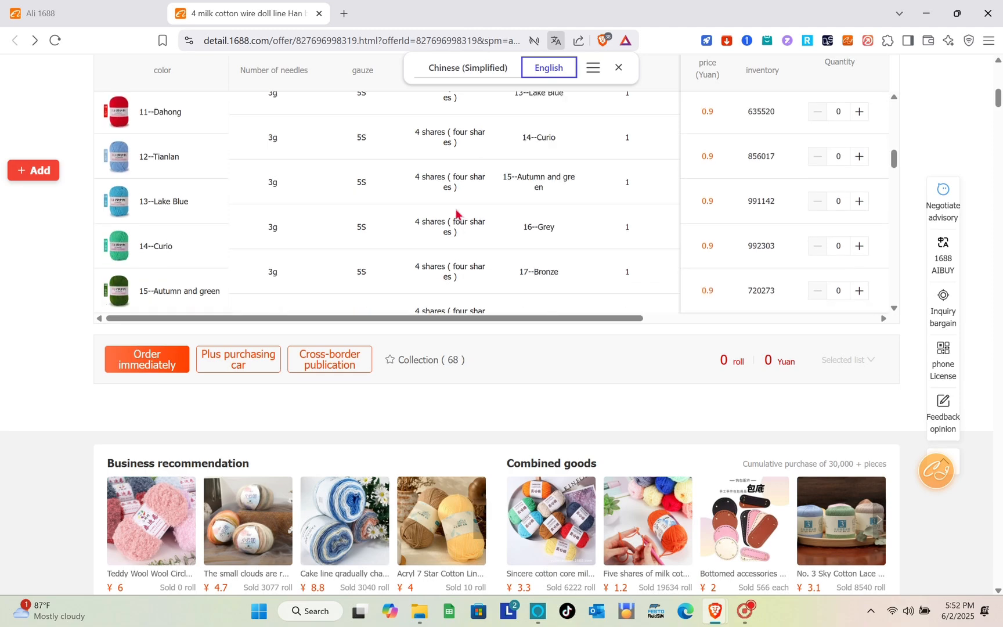
scroll(457, 214, "up", 2)
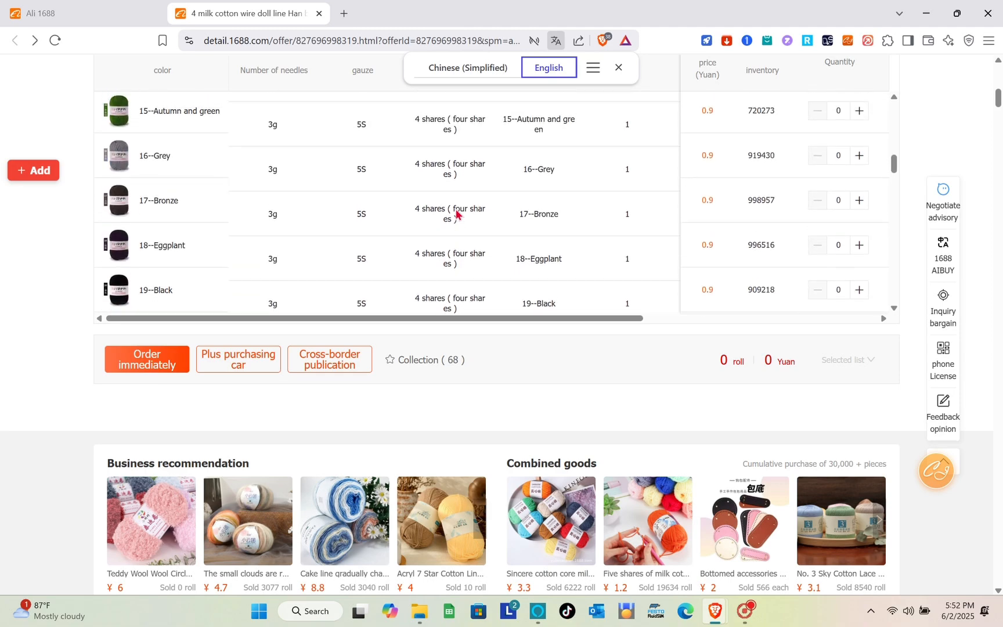
scroll(271, 430, "up", 10)
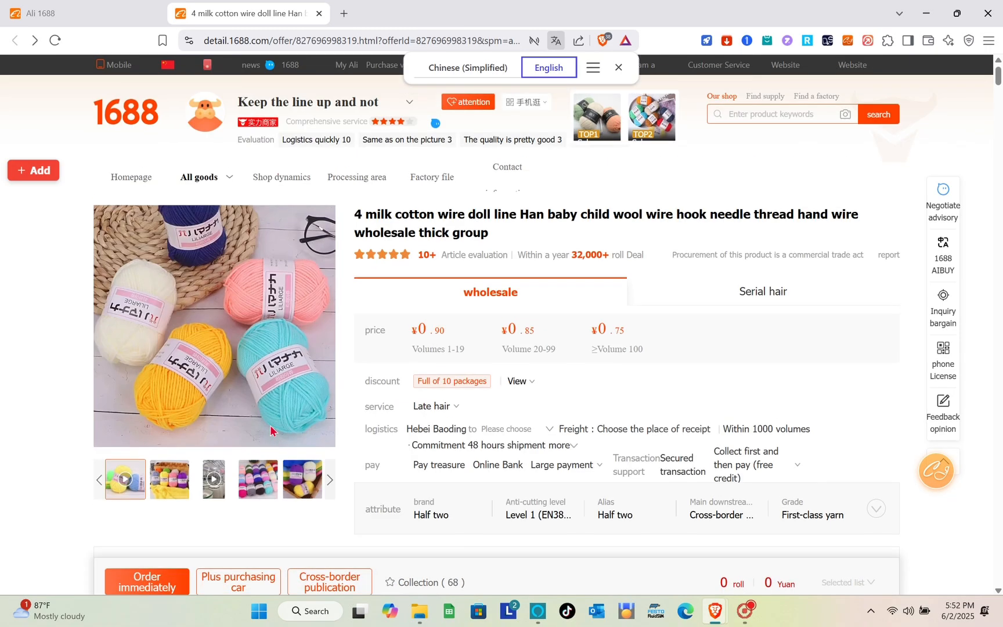
scroll(271, 430, "down", 5)
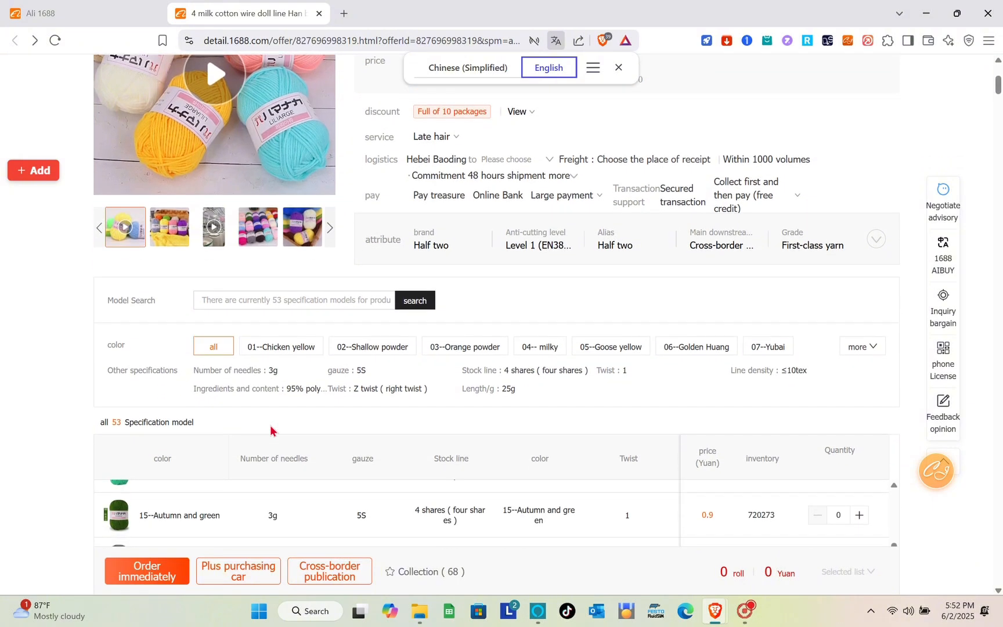
left_click(242, 576)
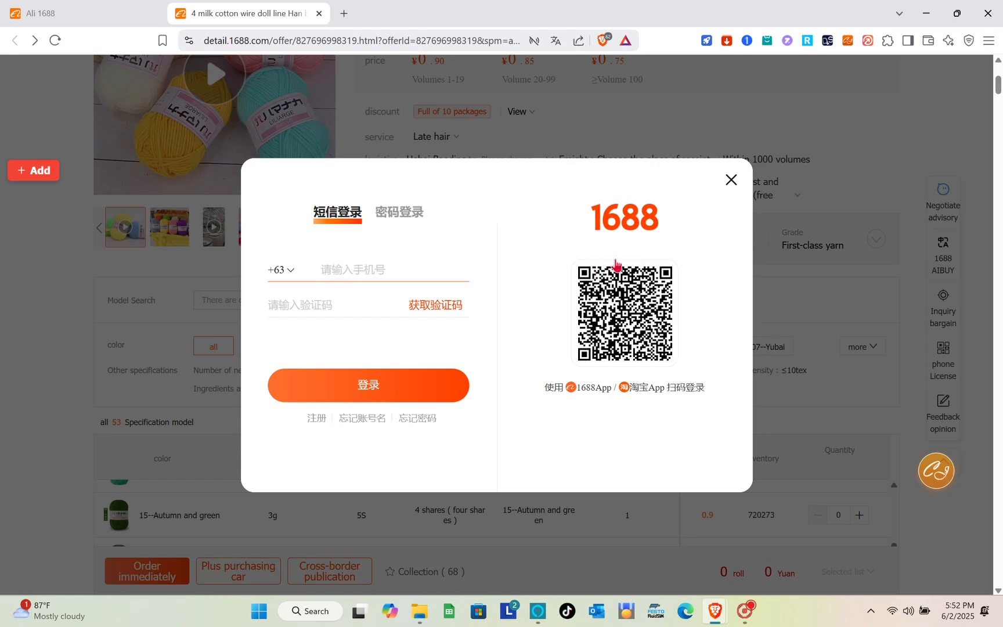
left_click(730, 180)
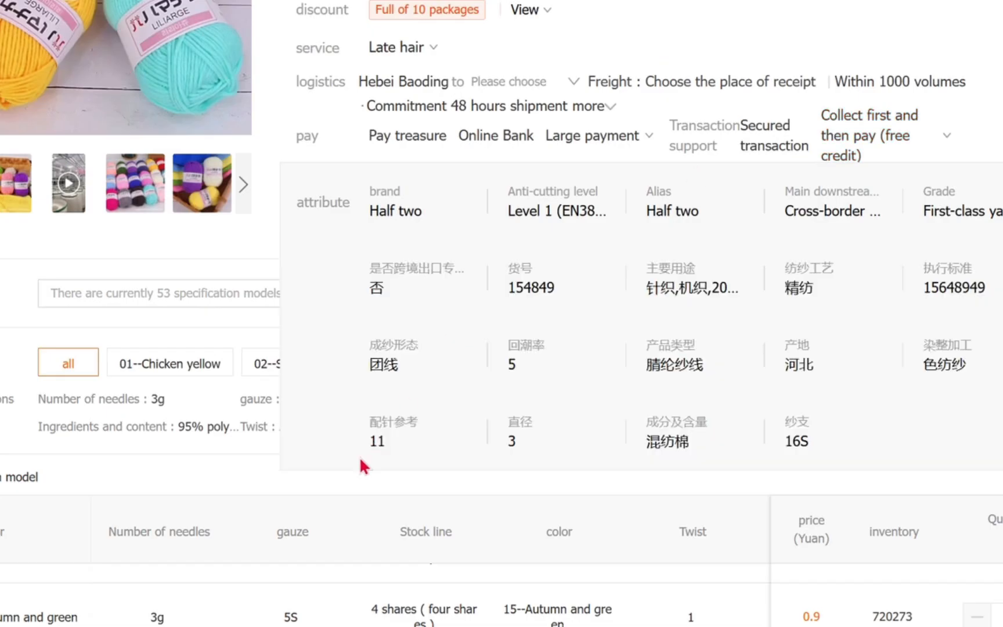
scroll(360, 459, "down", 15)
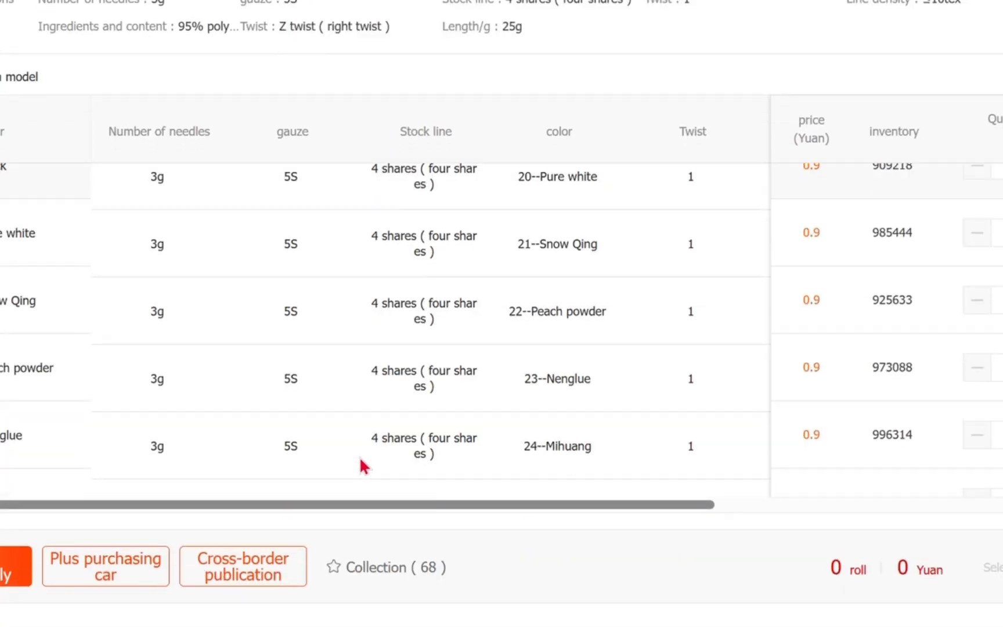
scroll(360, 456, "up", 10)
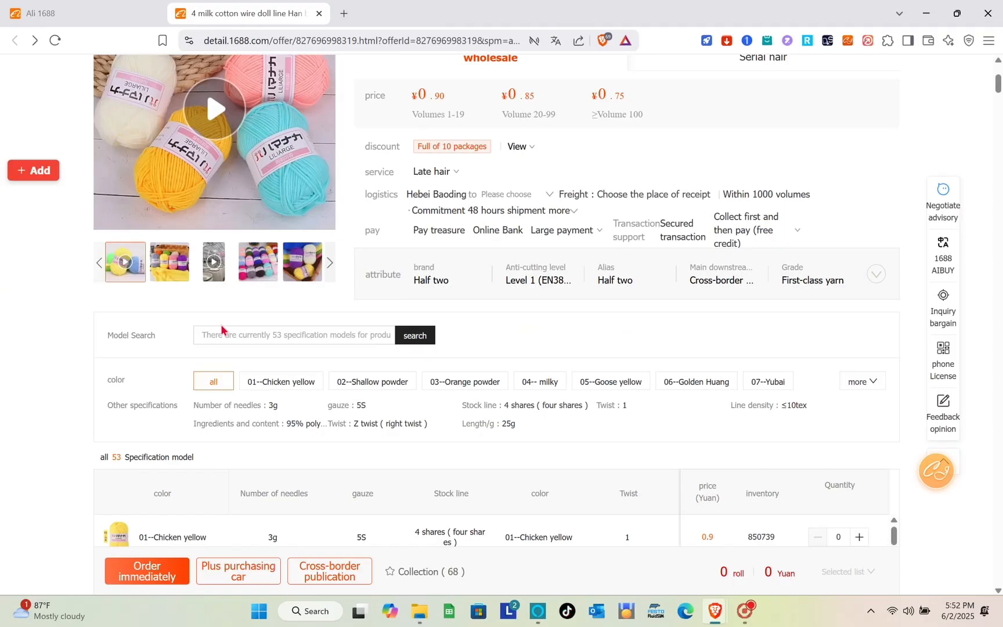
Scroll back to the top of the yarn product page.
scroll(221, 330, "up", 5)
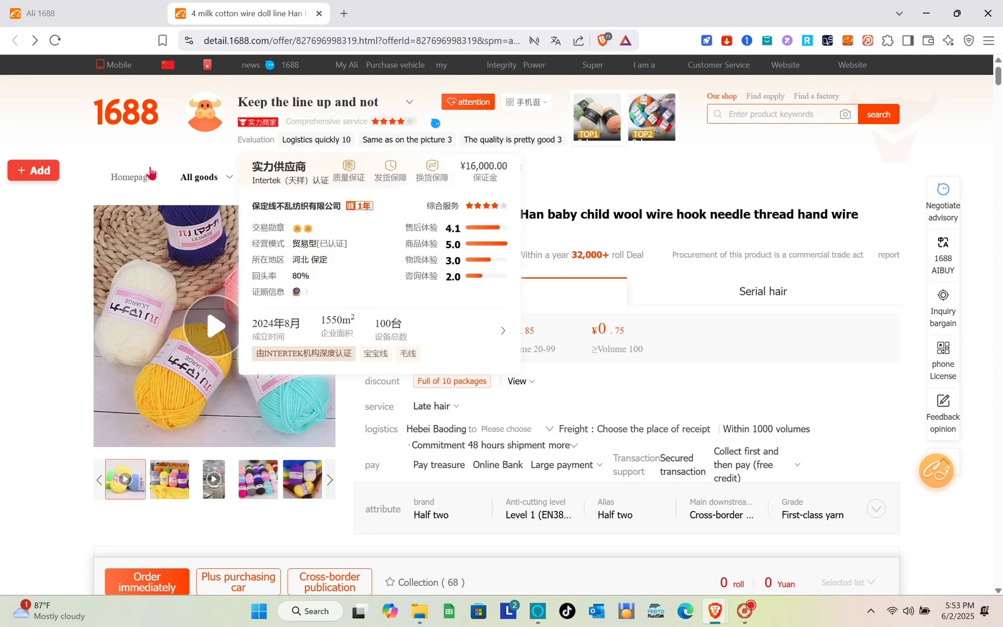
Send the yarn product to Importify's import editor, priced 1.00 with 2.00 compare-at.
left_click(43, 173)
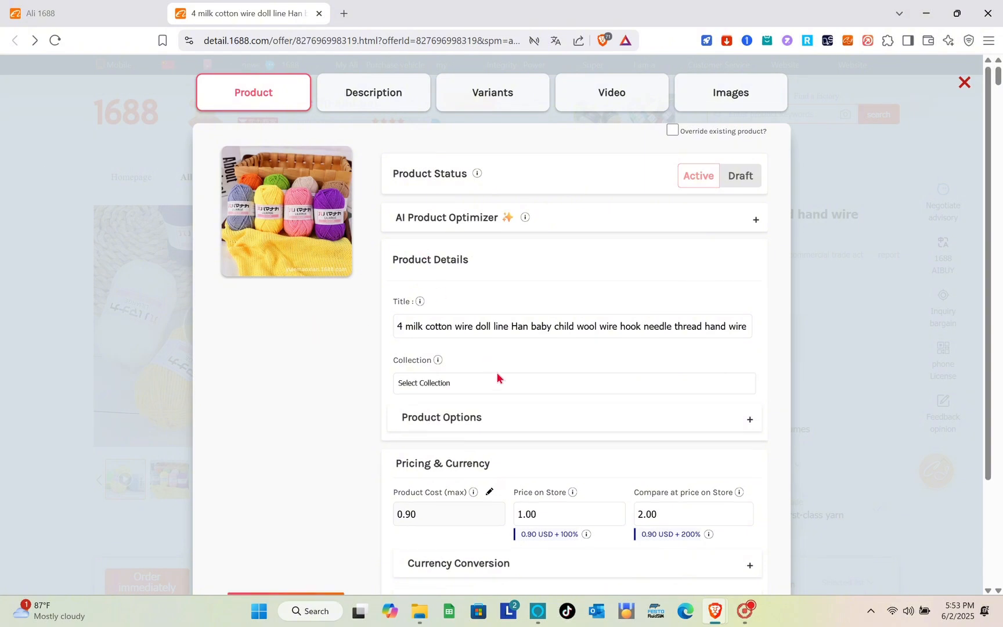
scroll(496, 378, "down", 3)
scroll(497, 378, "up", 3)
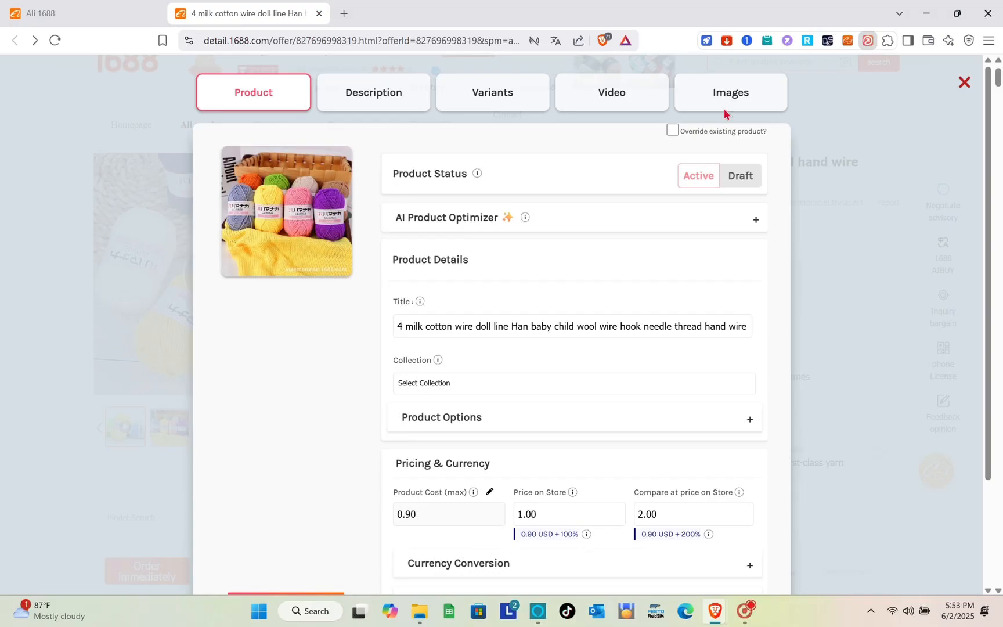
left_click(868, 40)
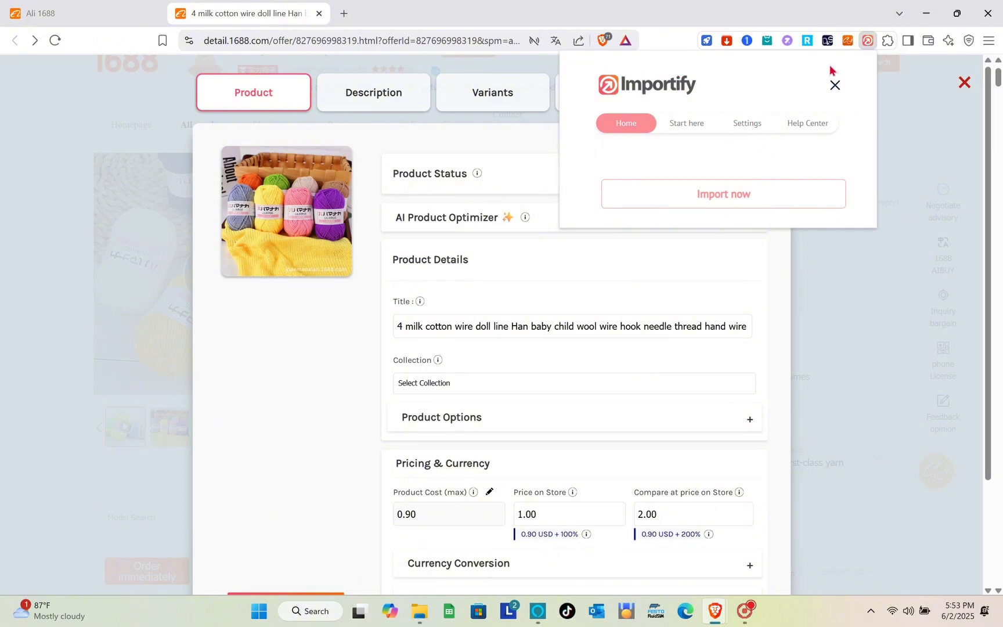
left_click(836, 87)
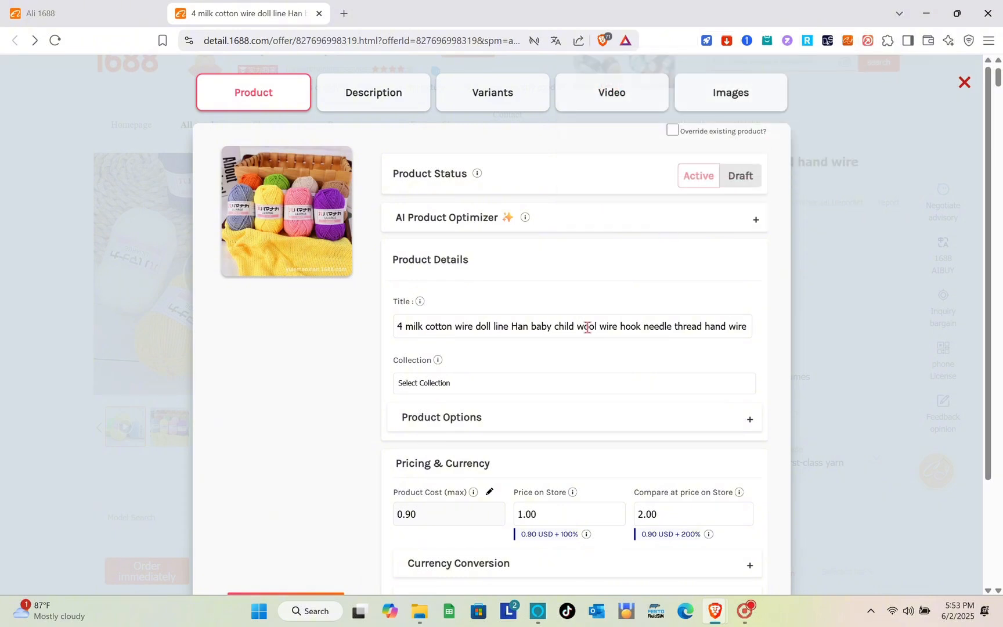
scroll(587, 328, "down", 2)
scroll(587, 328, "up", 3)
Check the Description, Variants and Video settings, then show the Images grid.
left_click(331, 93)
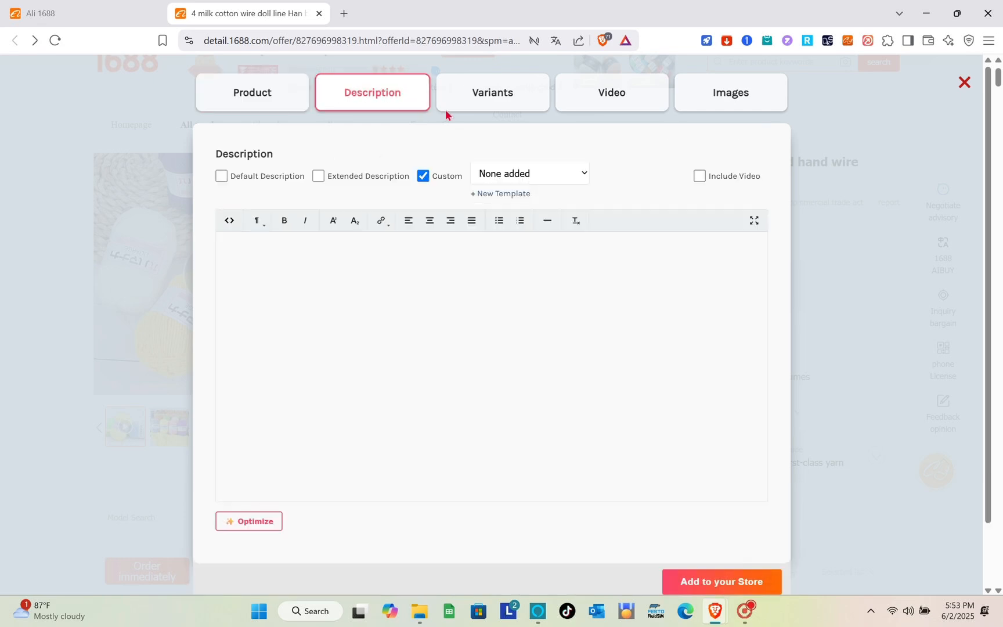
left_click(495, 108)
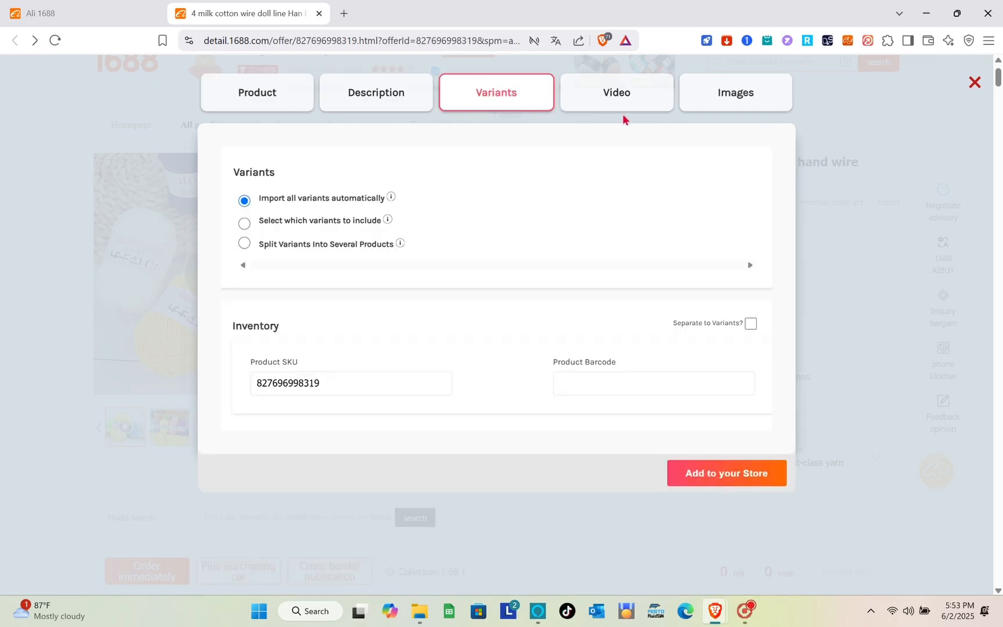
left_click(645, 93)
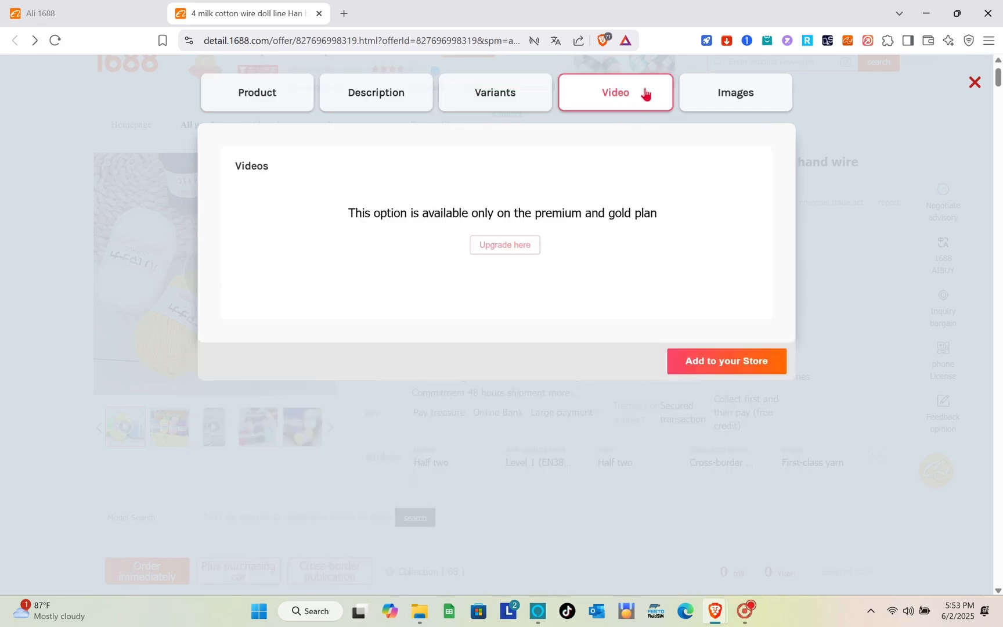
left_click(714, 109)
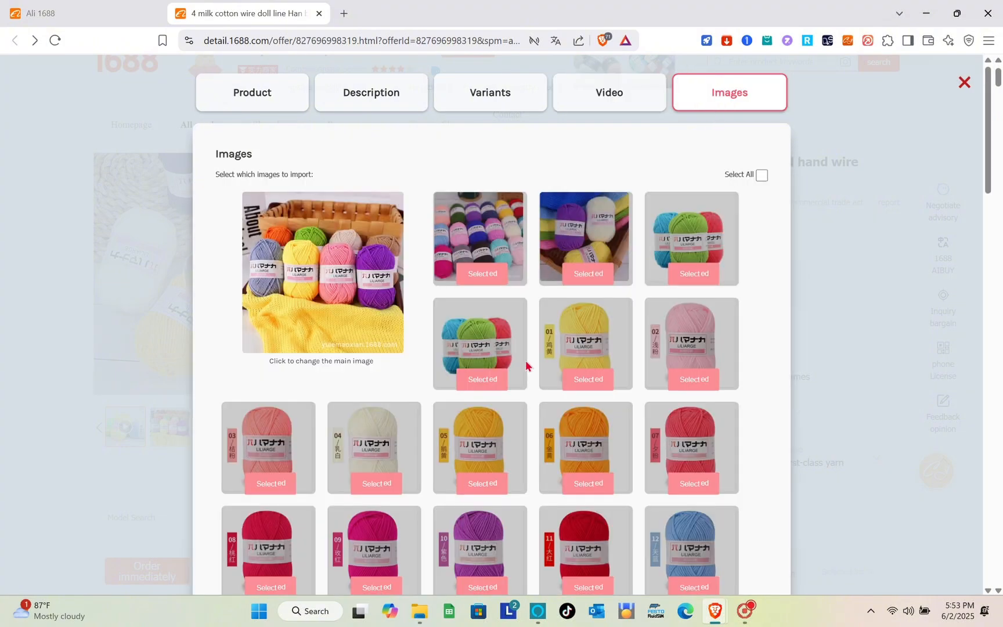
Scroll through the yarn image grid, then close the import panel to return to the product page.
scroll(529, 366, "down", 3)
scroll(529, 365, "up", 3)
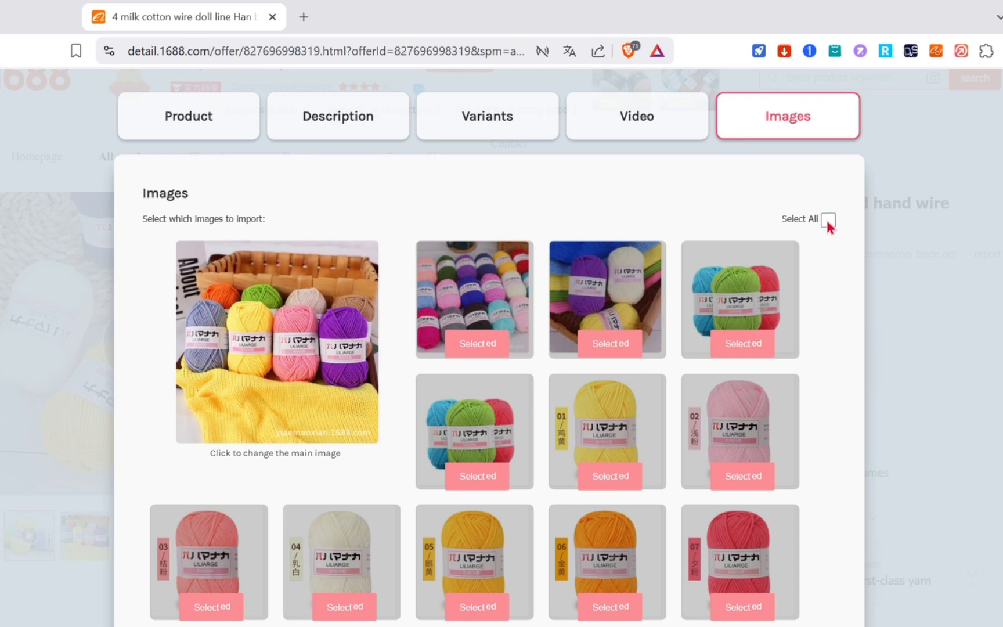
scroll(627, 392, "down", 15)
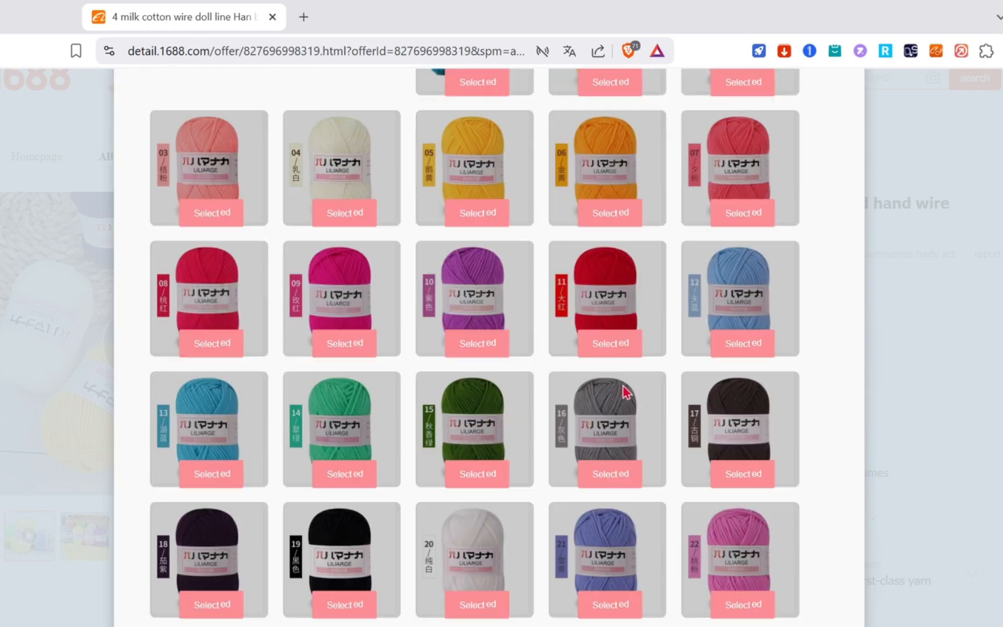
scroll(625, 393, "down", 10)
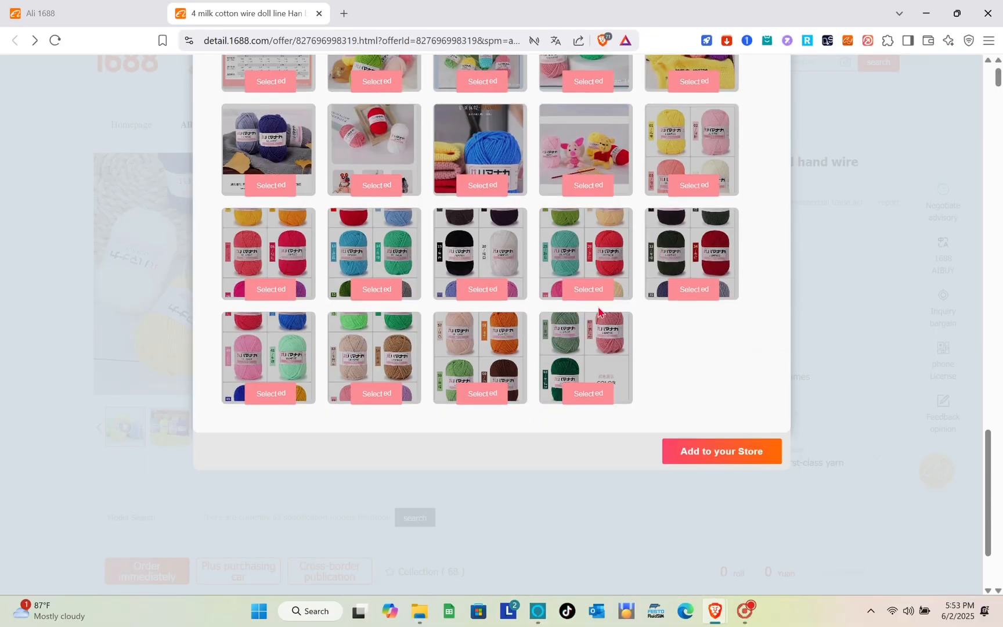
scroll(626, 392, "up", 1)
scroll(598, 311, "up", 15)
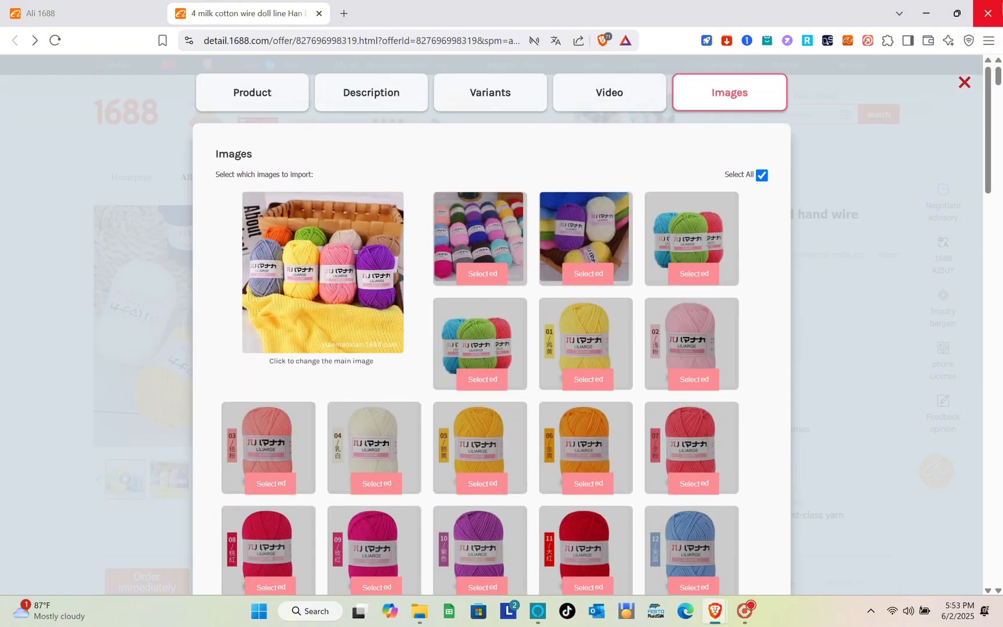
left_click(964, 83)
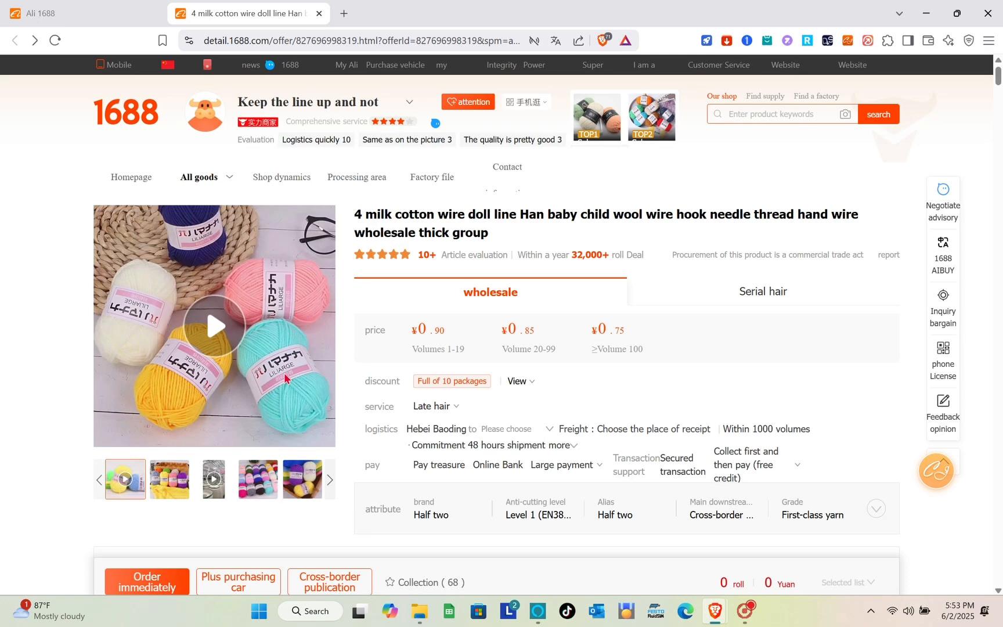
mouse_move(390, 134)
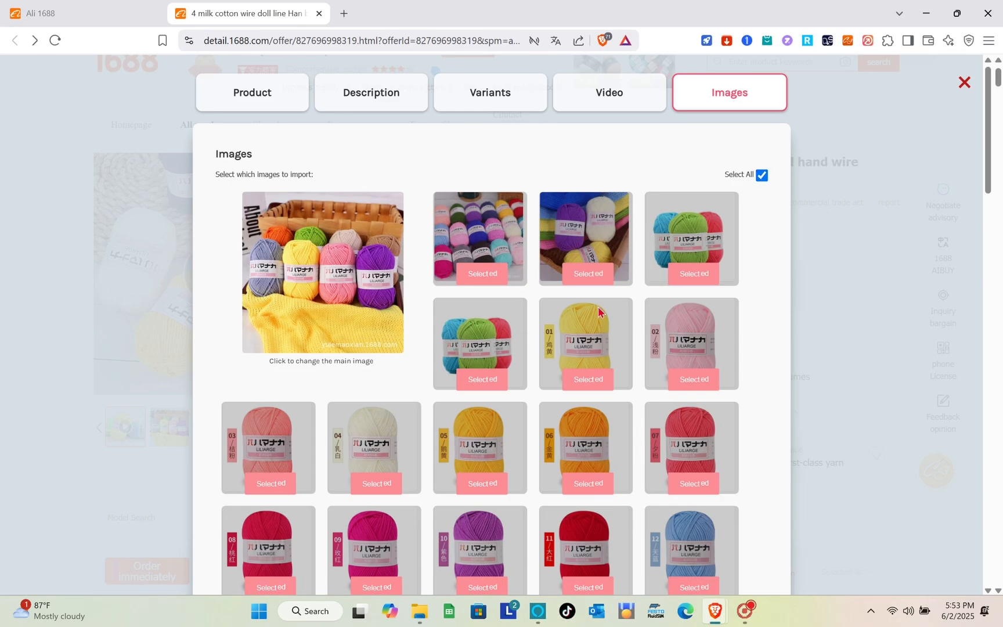
scroll(598, 311, "down", 15)
scroll(598, 311, "down", 10)
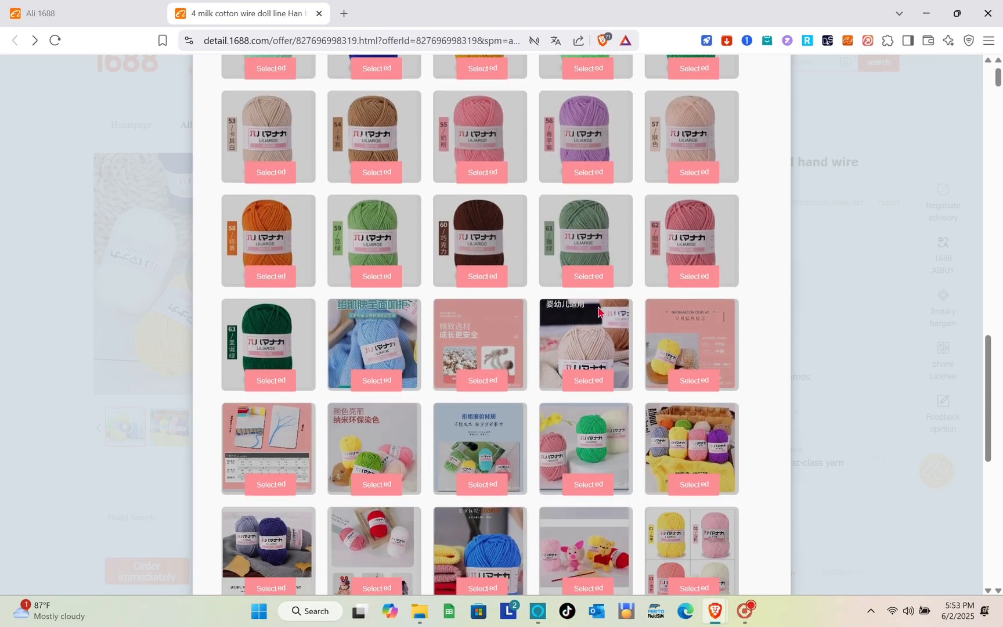
scroll(598, 312, "up", 20)
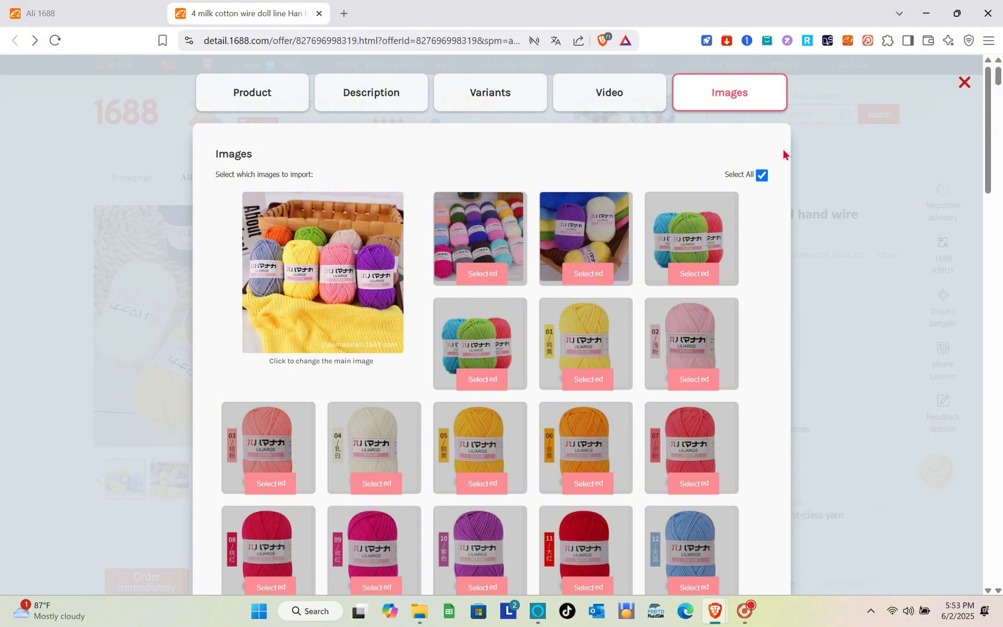
Close the Importify panel and relaunch the yarn product's import on its Images tab.
left_click(965, 83)
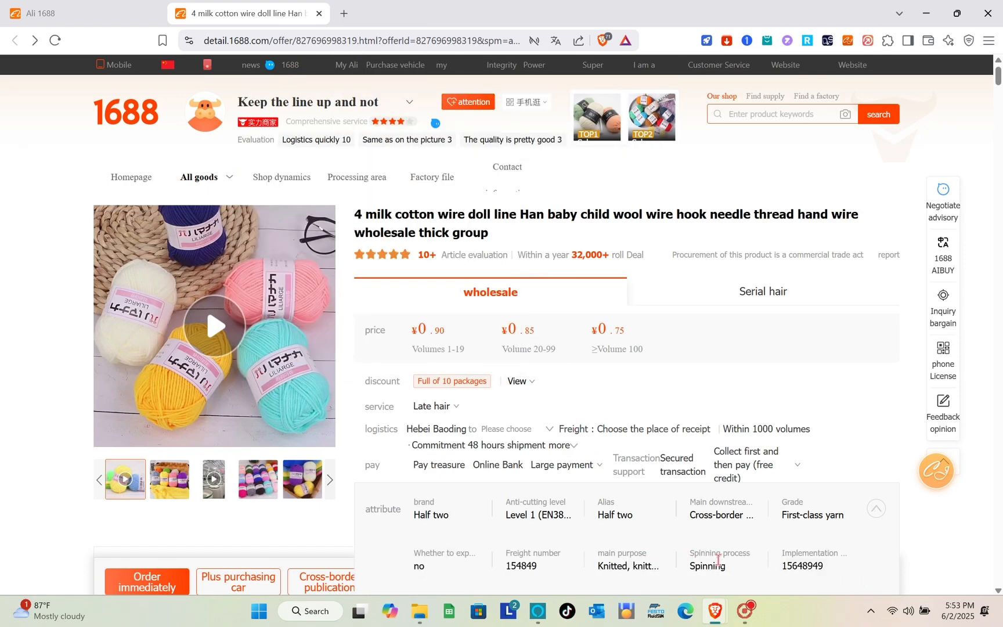
left_click(745, 612)
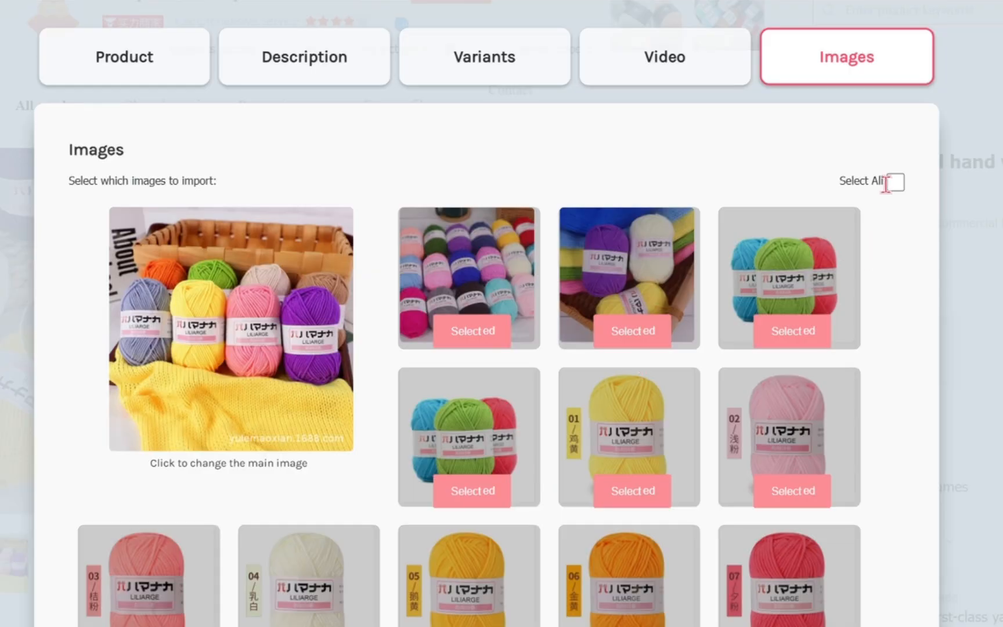
Tick Select All for the yarn photos, review the image grid, and close the Importify panel.
left_click(894, 182)
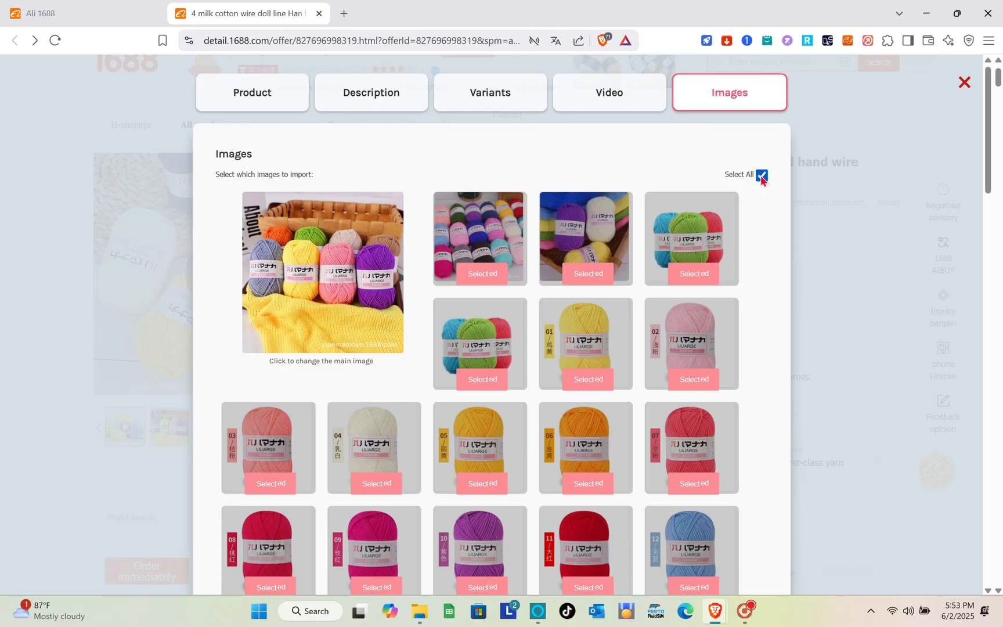
scroll(646, 391, "down", 5)
scroll(599, 312, "down", 10)
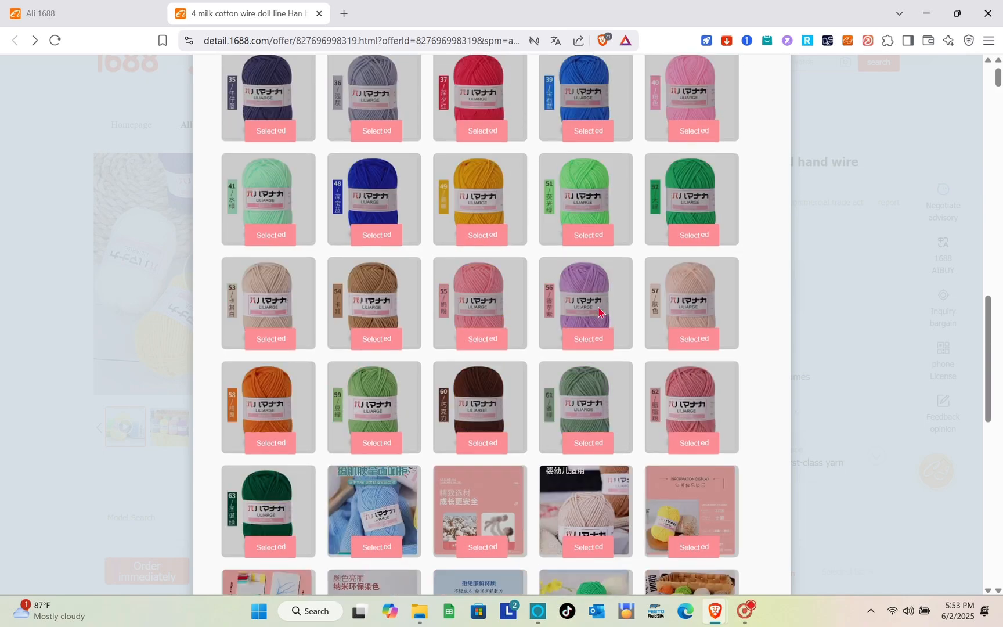
scroll(599, 311, "down", 2)
scroll(599, 312, "up", 10)
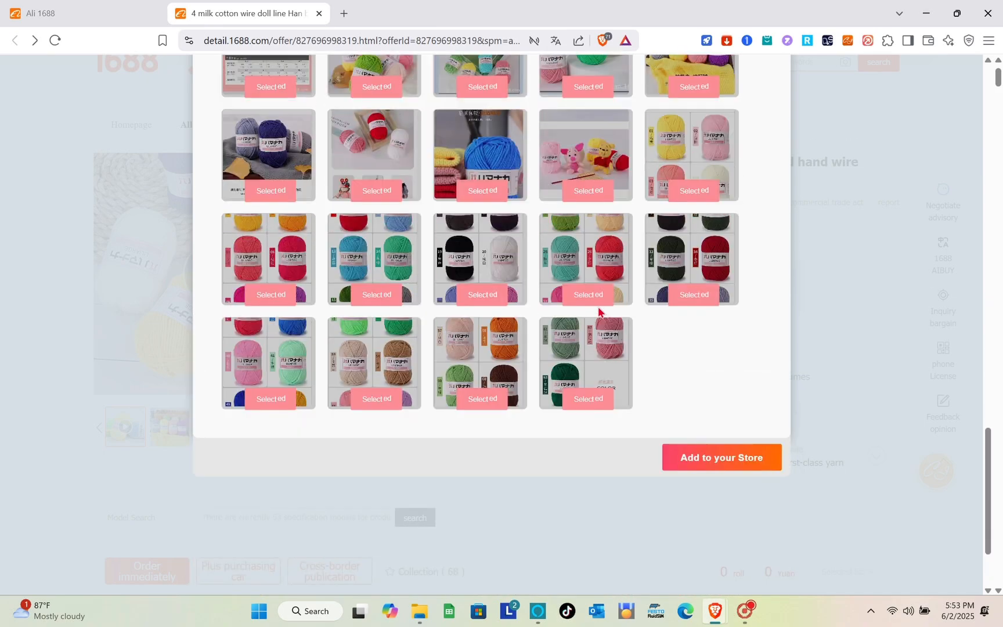
scroll(599, 312, "up", 10)
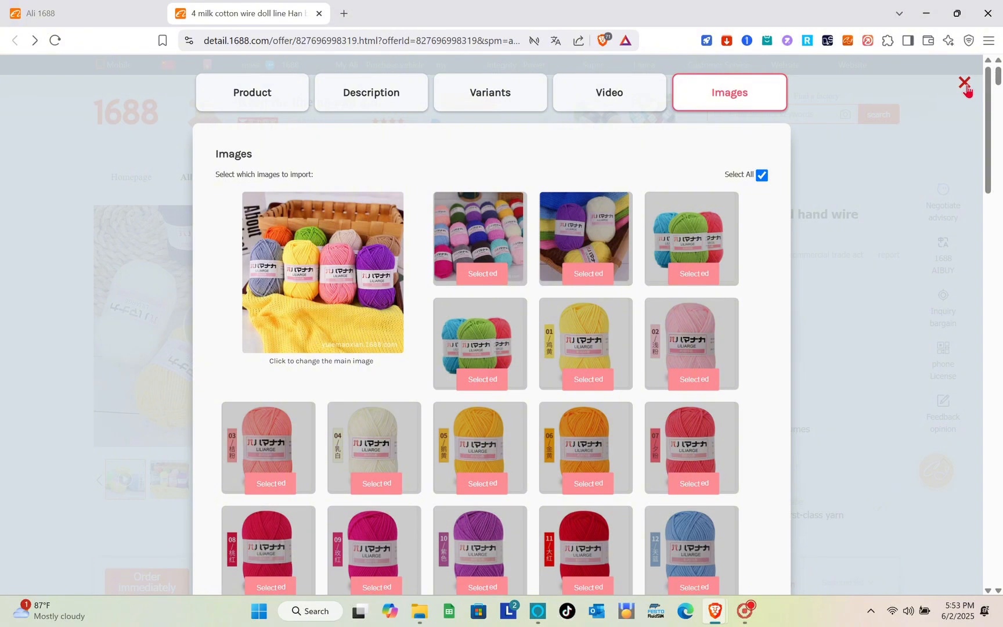
left_click(967, 88)
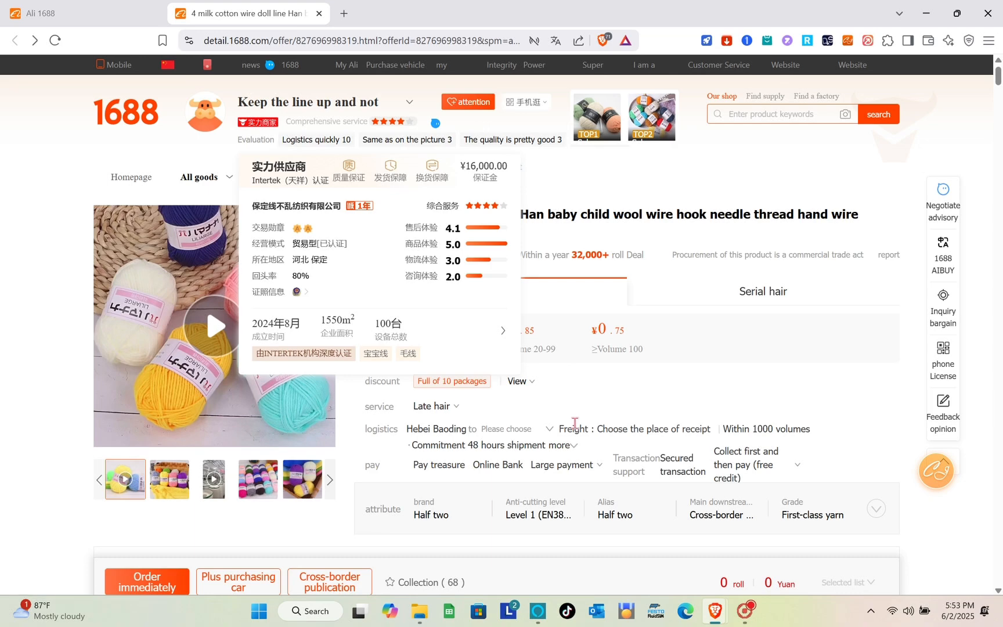
Expand the yarn page's attribute list, revealing main purpose Knitted and Spinning process.
mouse_move(643, 562)
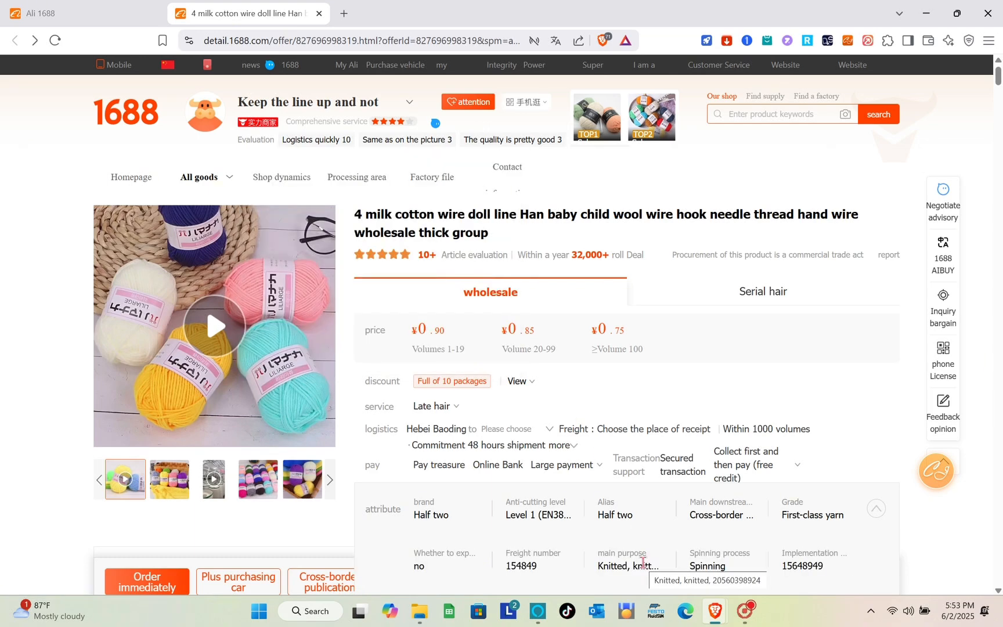
Review the selected yarn photos in the Images grid, then close the Importify panel.
scroll(526, 364, "down", 3)
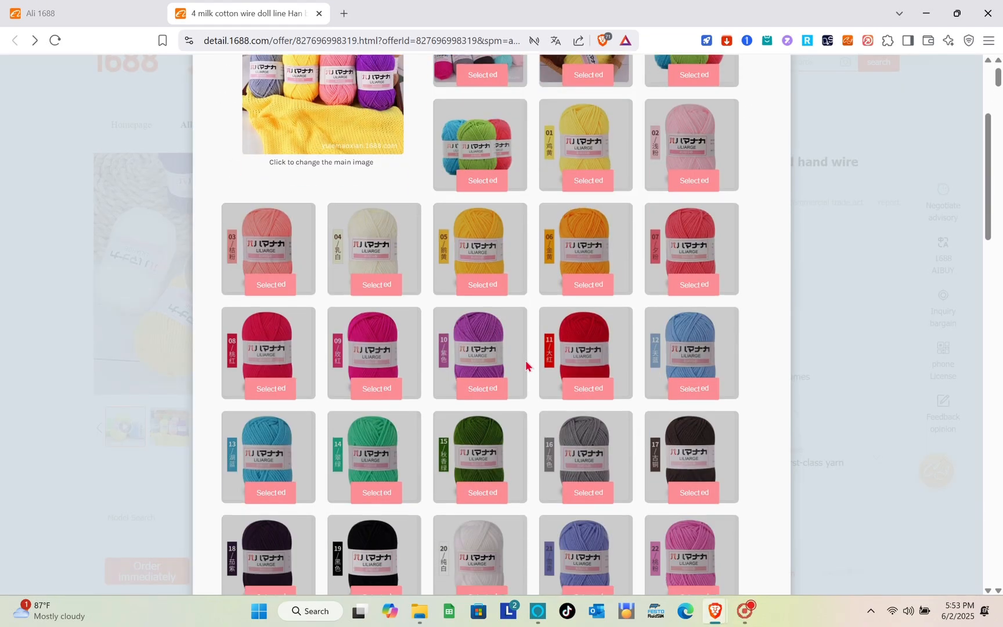
scroll(526, 365, "up", 3)
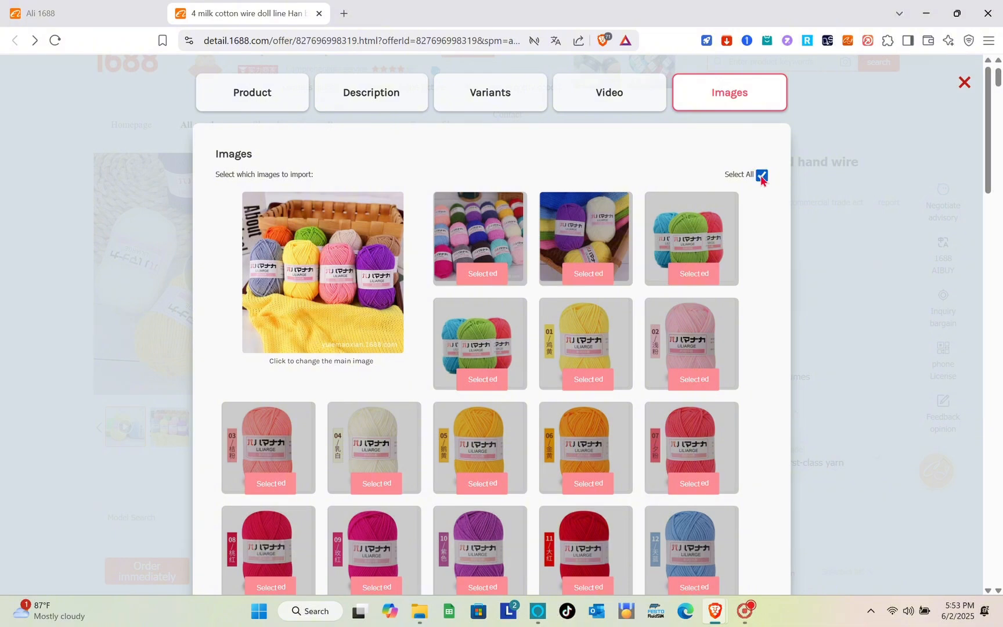
scroll(599, 312, "down", 15)
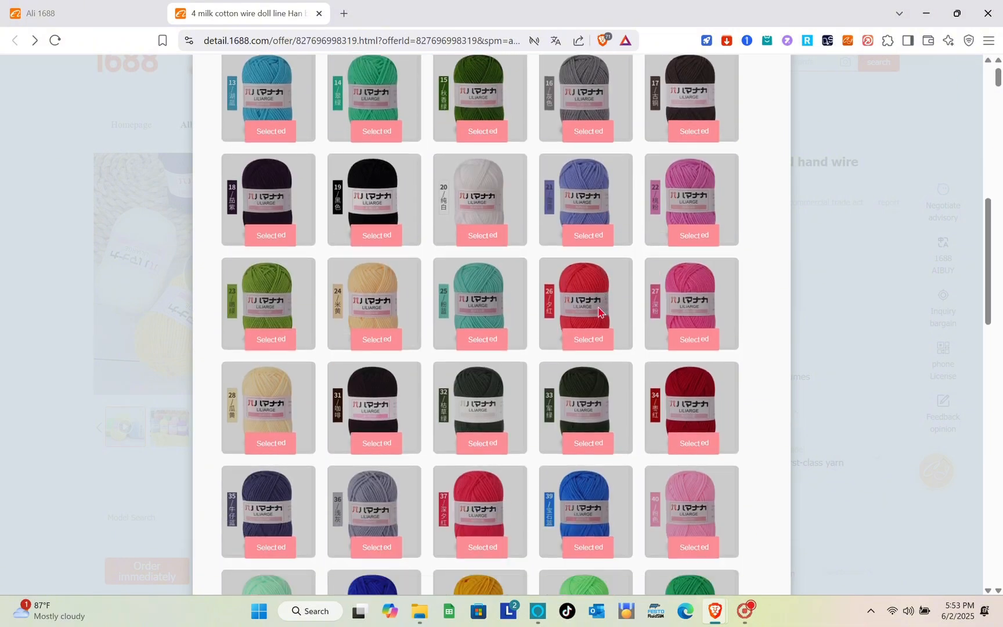
scroll(599, 312, "down", 10)
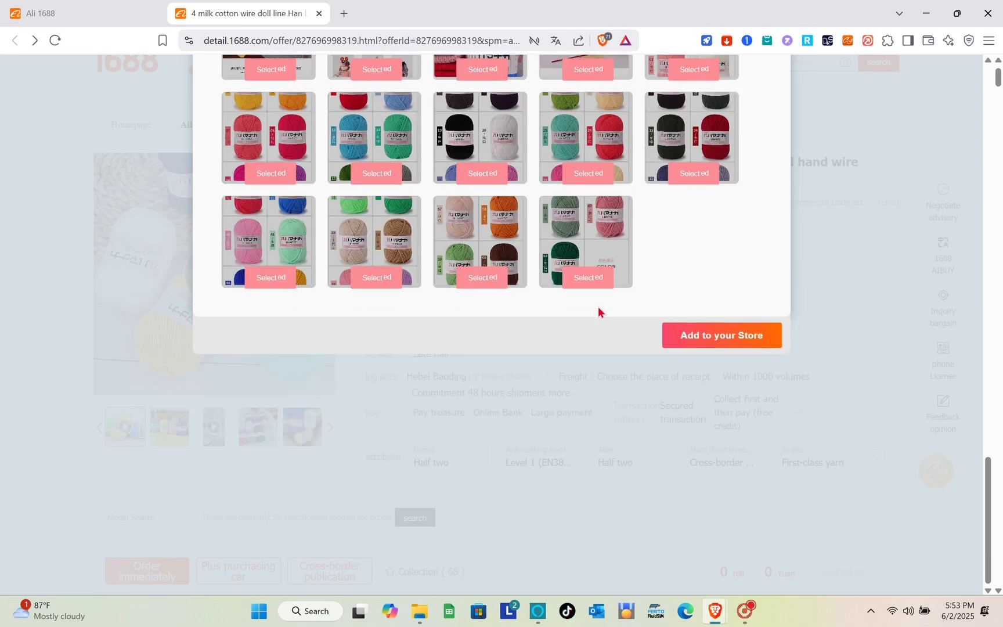
scroll(598, 312, "up", 20)
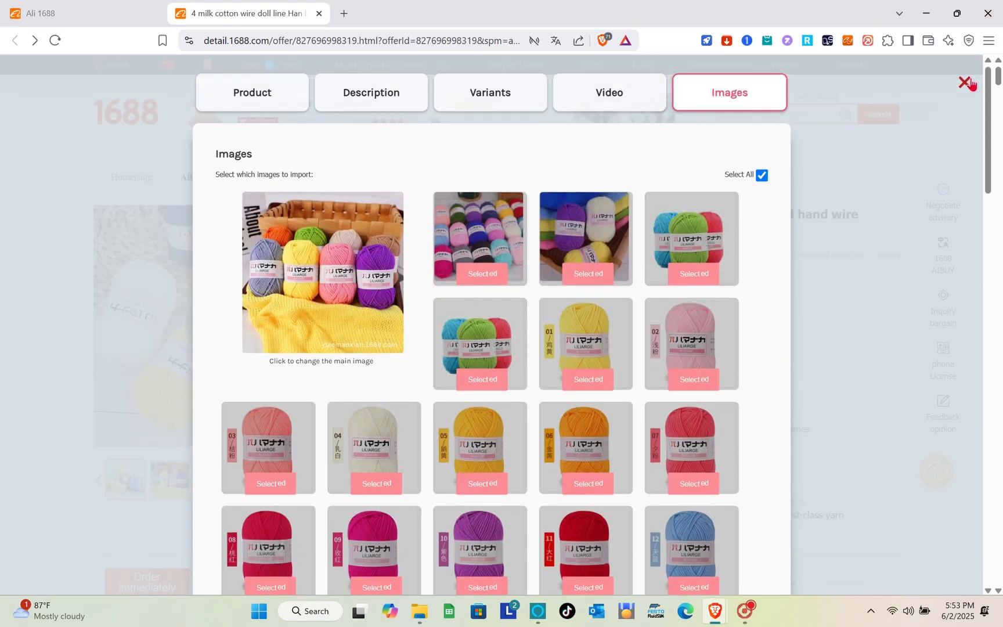
left_click(966, 85)
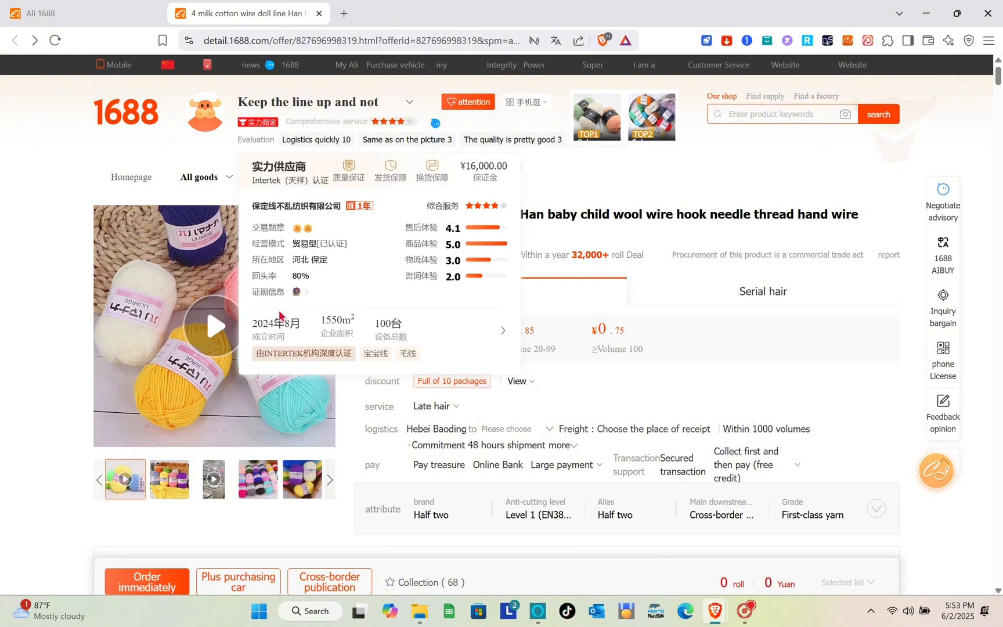